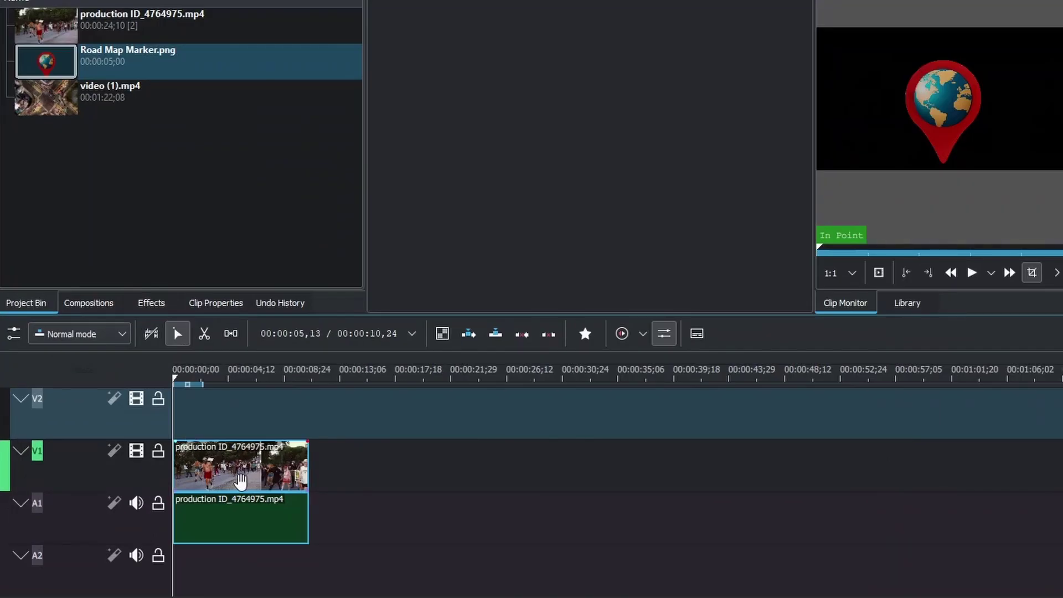
# - Select the production ID_4764975.mp4 clip at the start of track V1
pyautogui.click(241, 480)
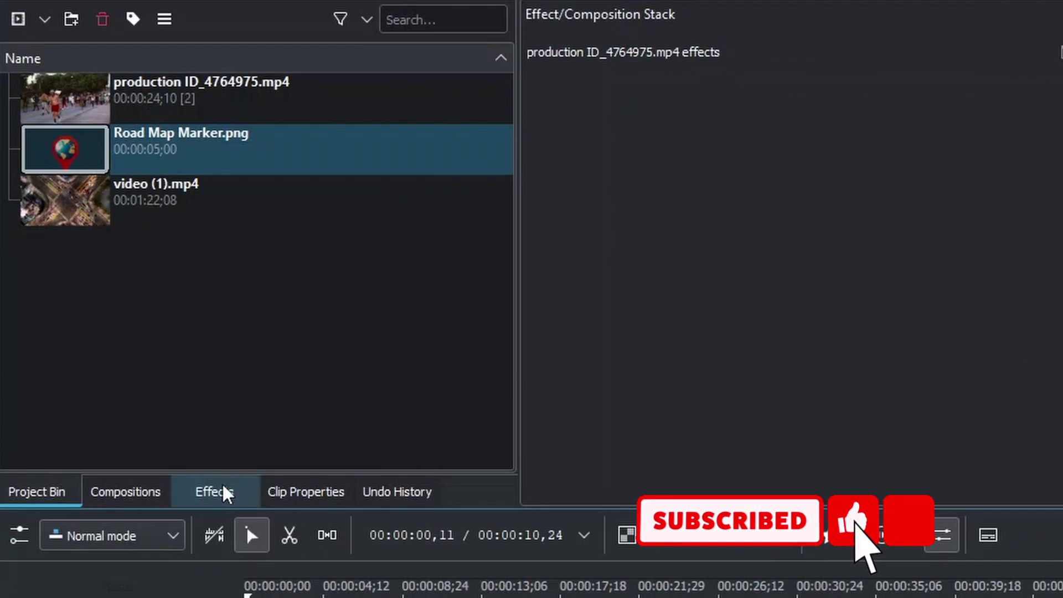
# - Filter the effects list to video effects and expand the Alpha, Mask and Keying category
pyautogui.click(225, 491)
pyautogui.scroll(5, 157, 285)
pyautogui.click(154, 265)
pyautogui.scroll(1, 111, 166)
pyautogui.click(66, 83)
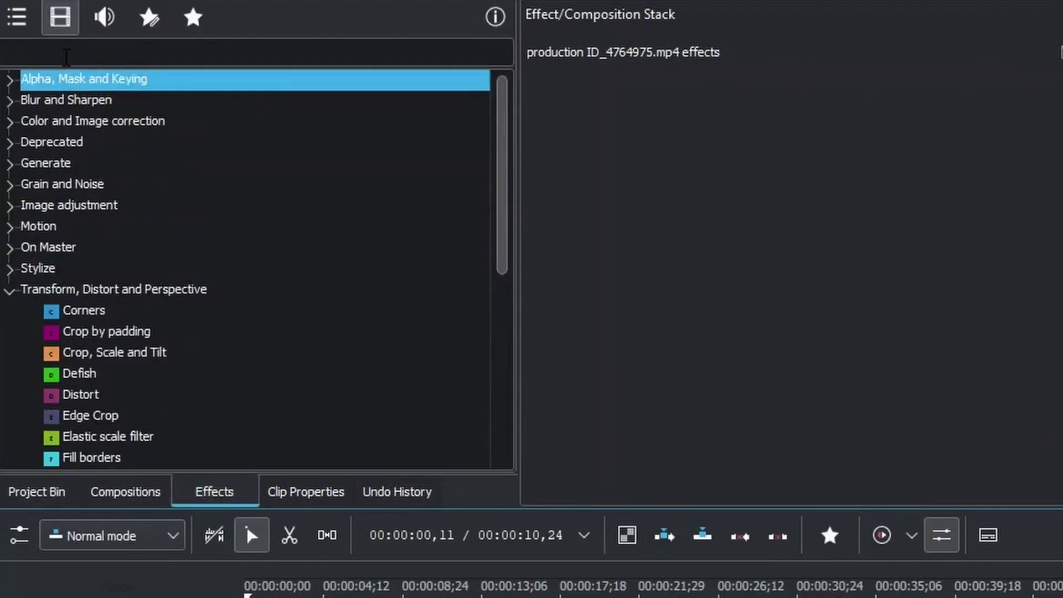
pyautogui.click(67, 47)
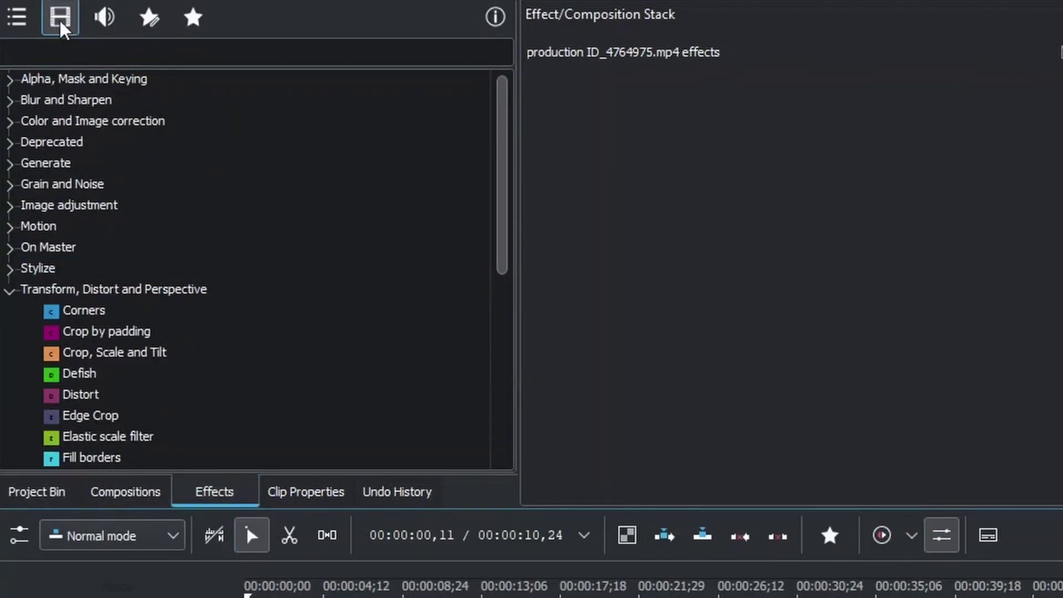
pyautogui.click(75, 79)
pyautogui.doubleClick(95, 81)
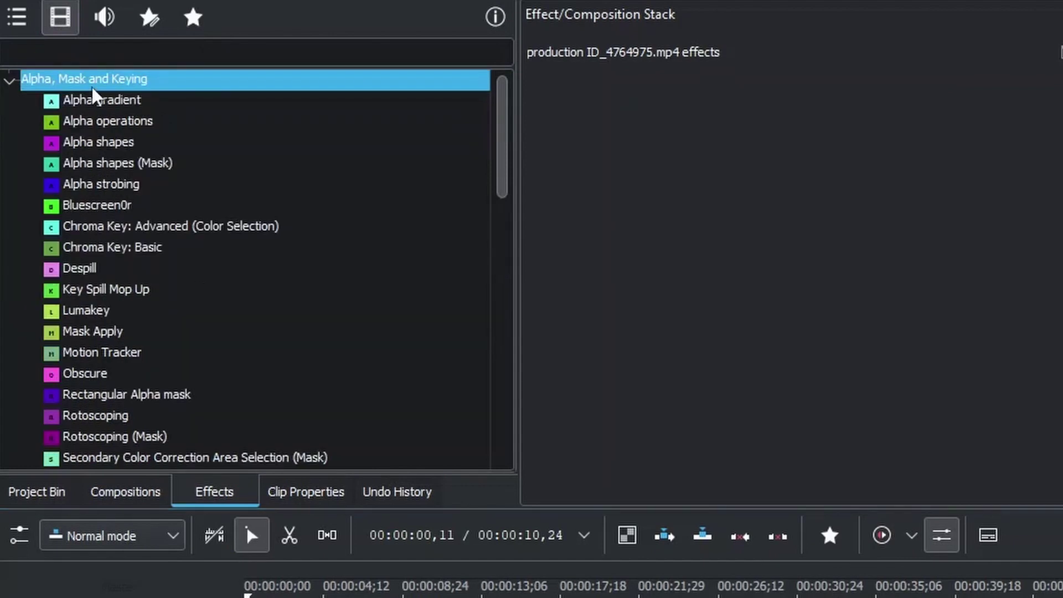
pyautogui.click(83, 246)
# - Apply the Motion Tracker effect to the production clip on V1
pyautogui.click(83, 330)
pyautogui.click(88, 351)
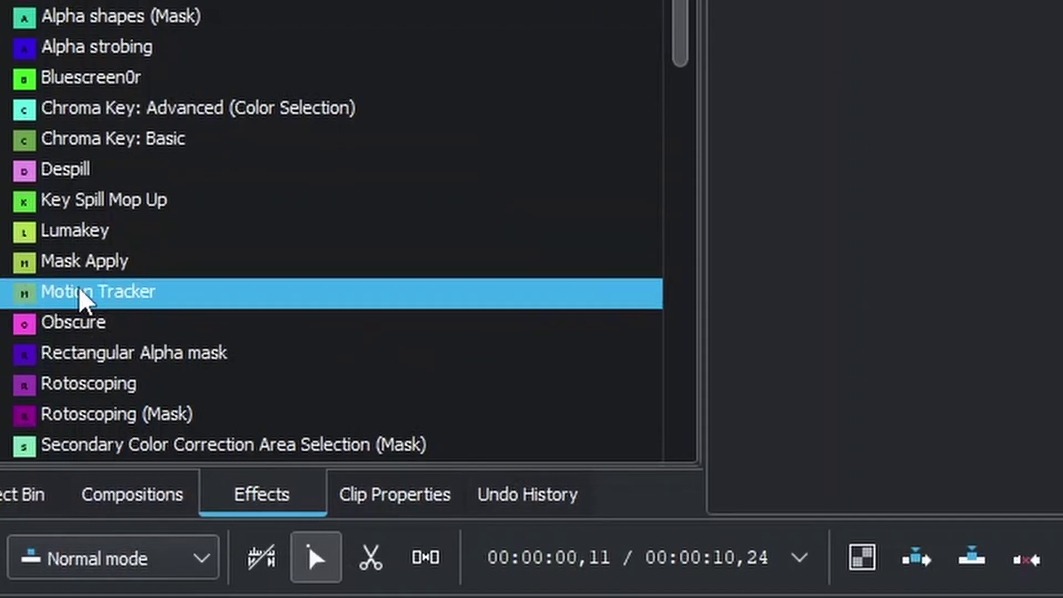
pyautogui.moveTo(98, 292); pyautogui.dragTo(390, 597)
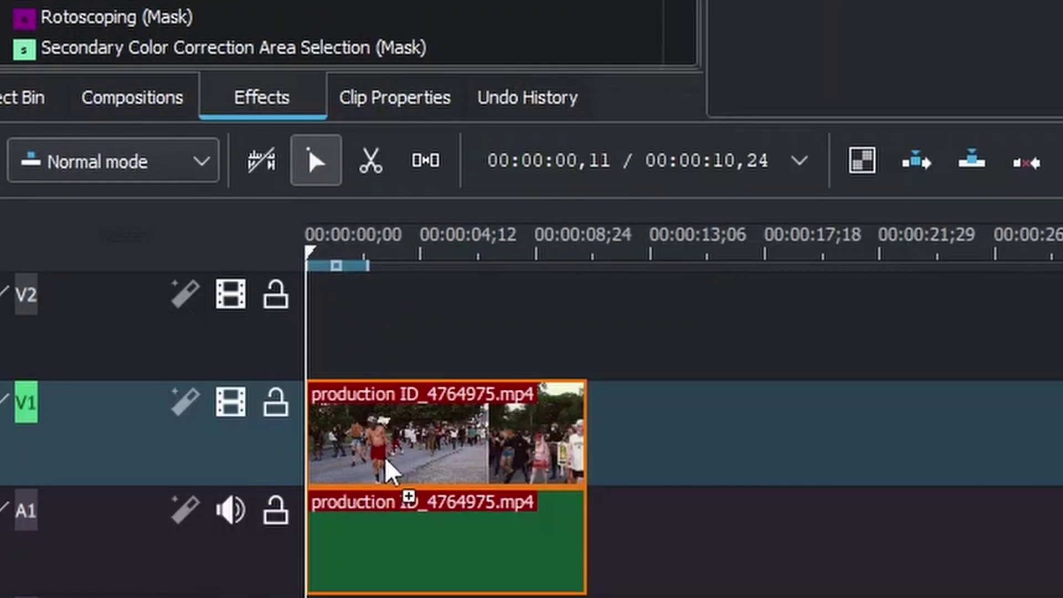
pyautogui.moveTo(386, 463); pyautogui.dragTo(380, 458)
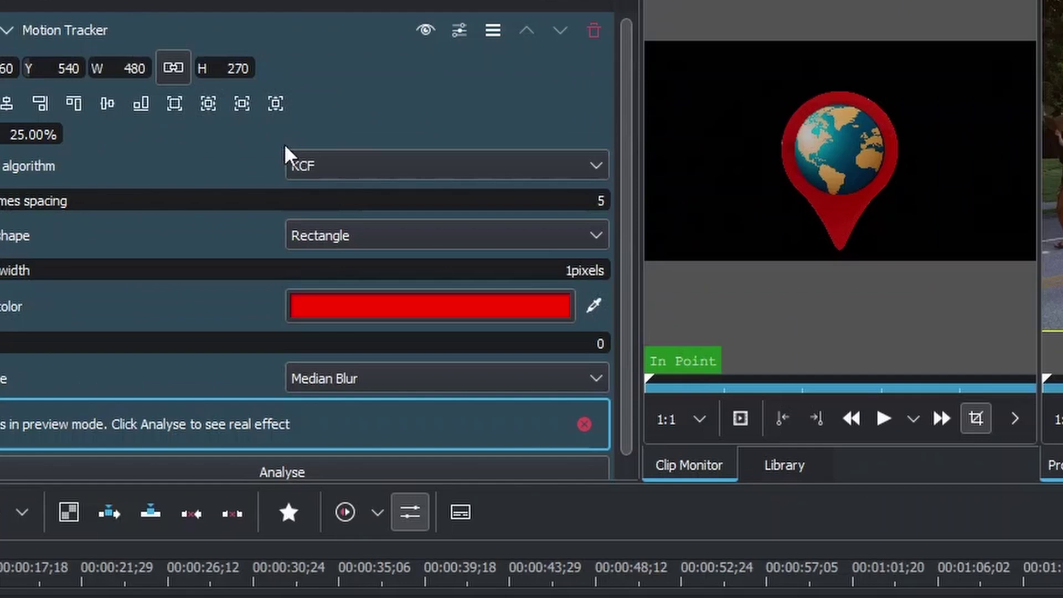
# - Switch the tracker to MOSSE and shrink the tracking box to 146×123 around a marcher
pyautogui.click(345, 165)
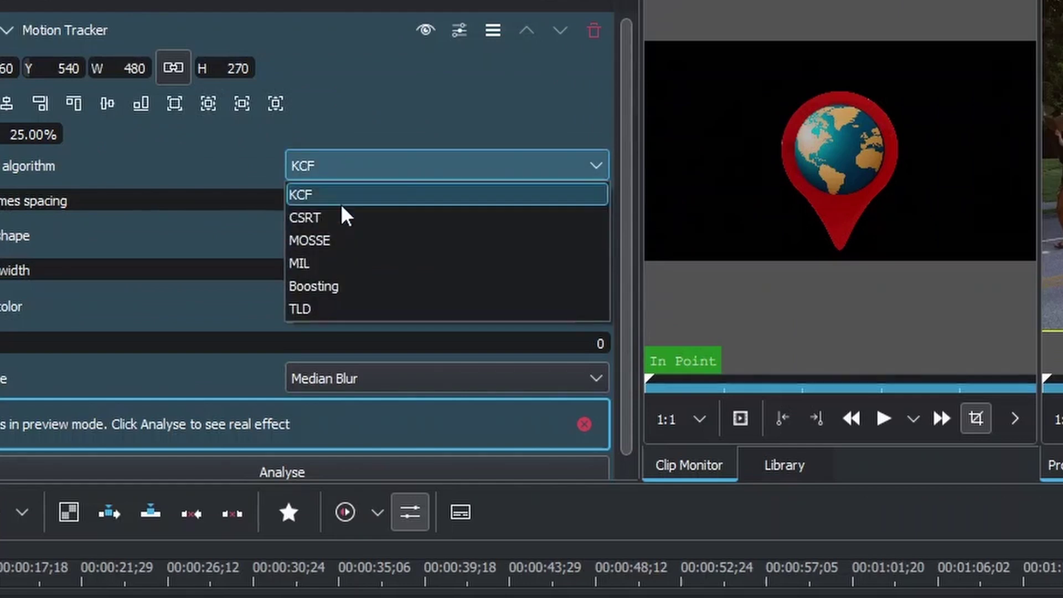
pyautogui.click(333, 237)
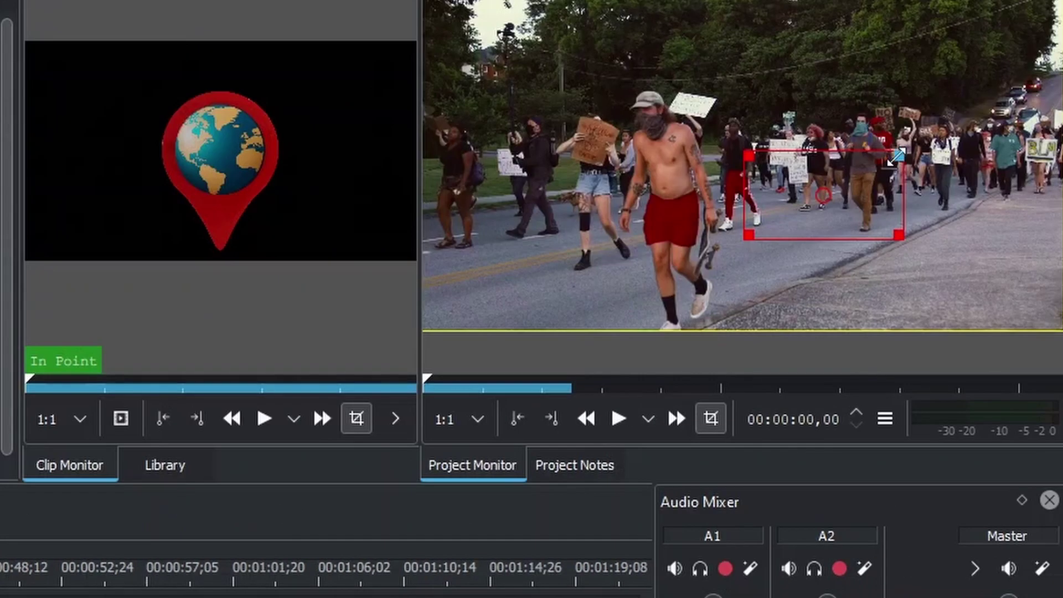
pyautogui.moveTo(895, 158); pyautogui.dragTo(944, 128)
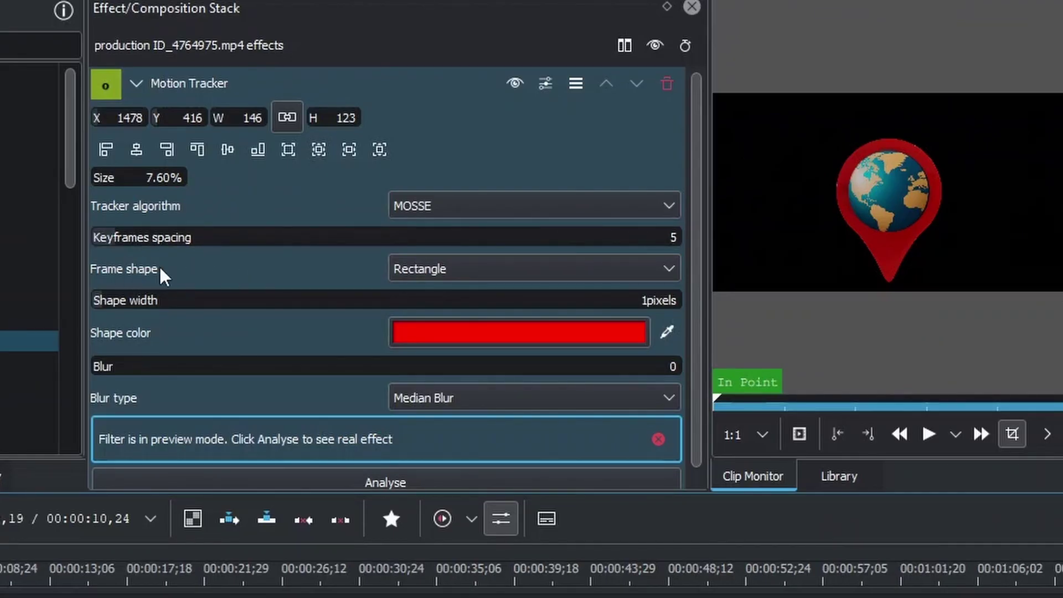
# - Set the frame shape to Arrow with width 10, analyse the clip, and copy the tracking data
pyautogui.click(422, 268)
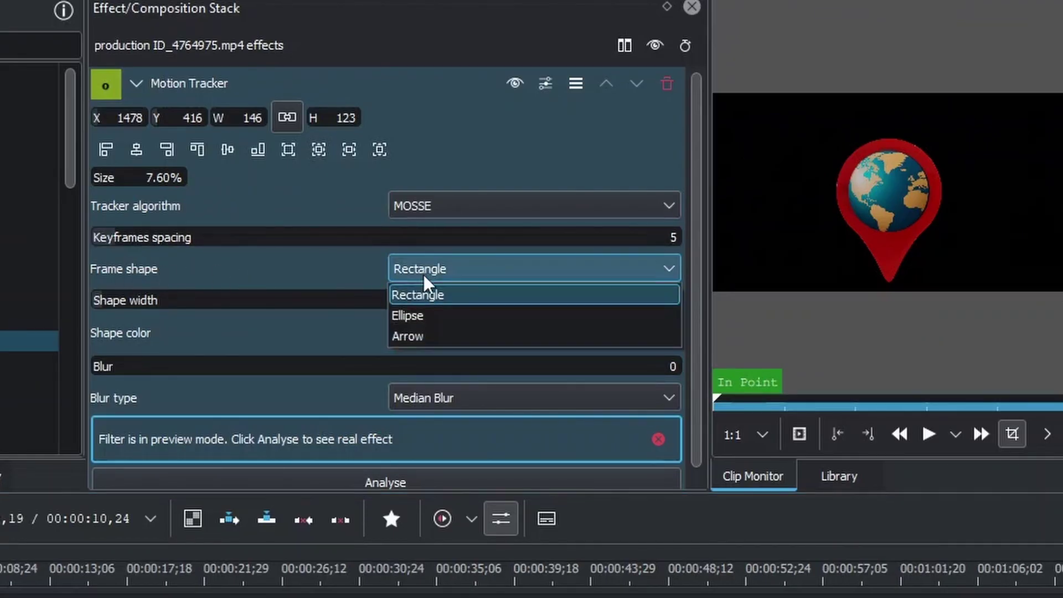
pyautogui.click(419, 335)
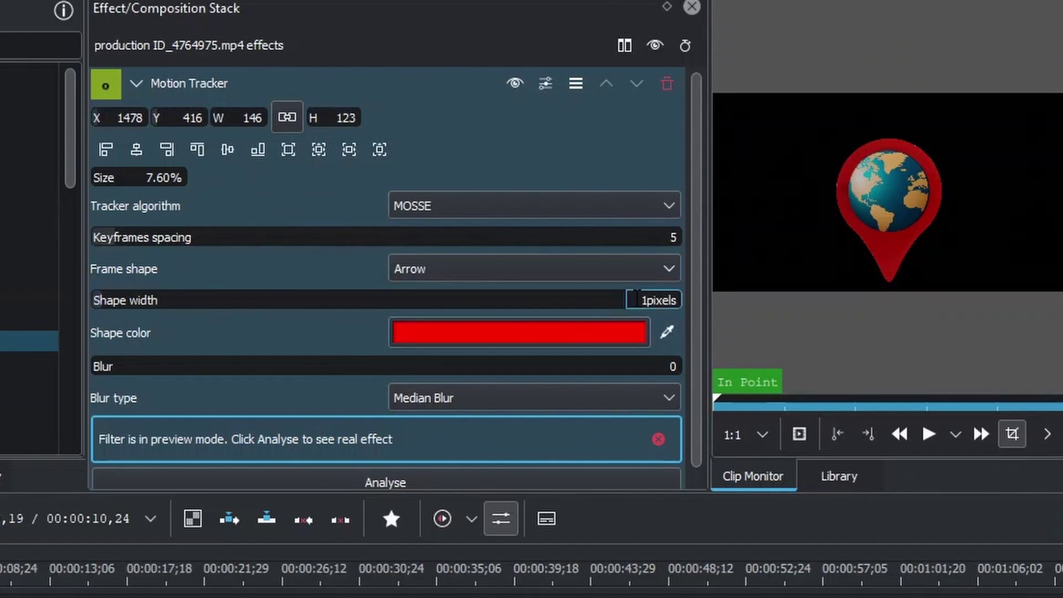
pyautogui.write('0')
pyautogui.scroll(-1, 254, 429)
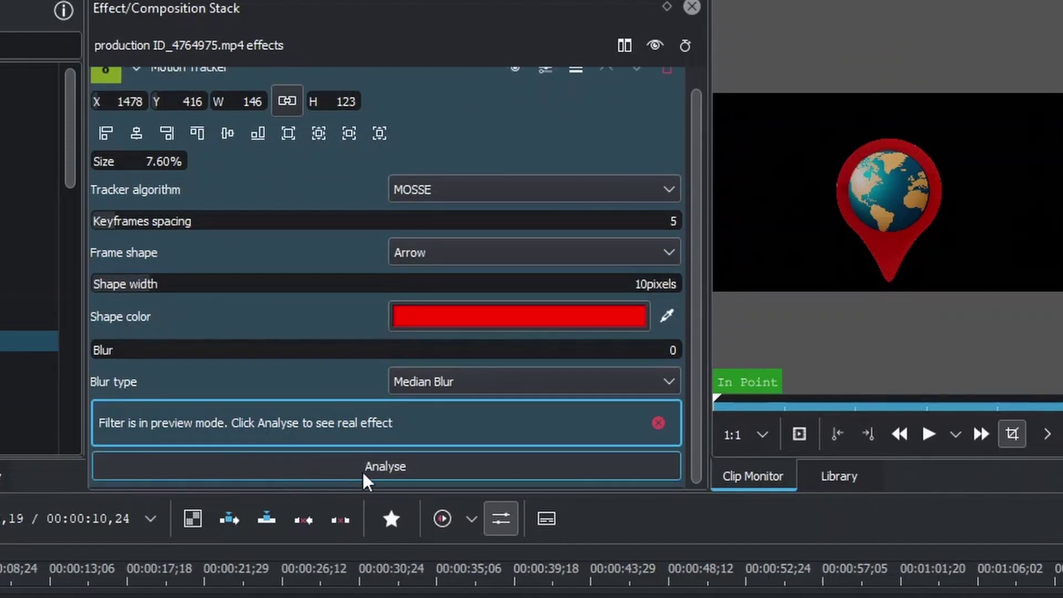
pyautogui.click(403, 463)
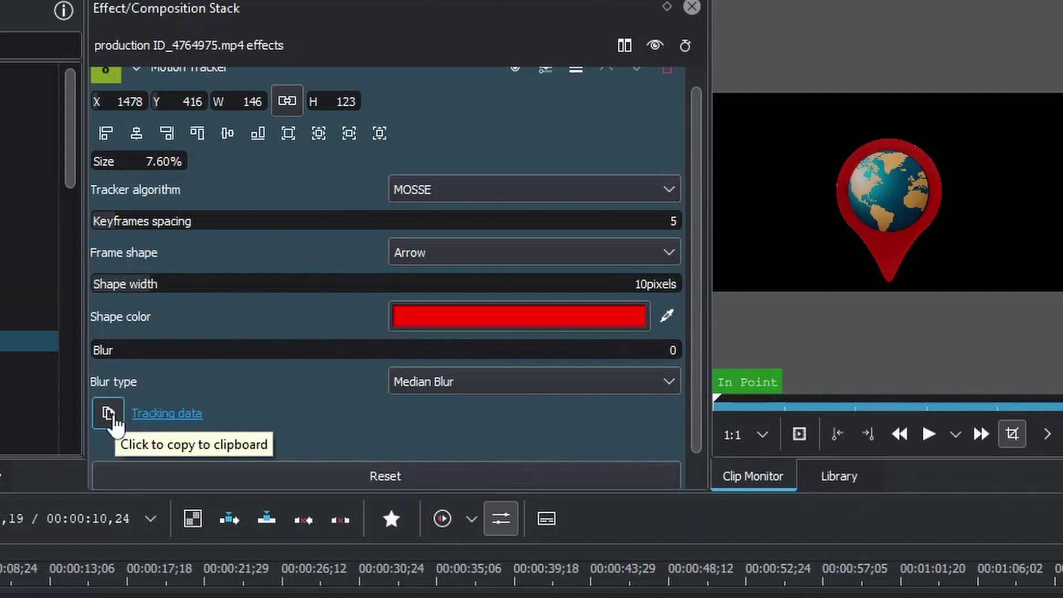
pyautogui.click(114, 422)
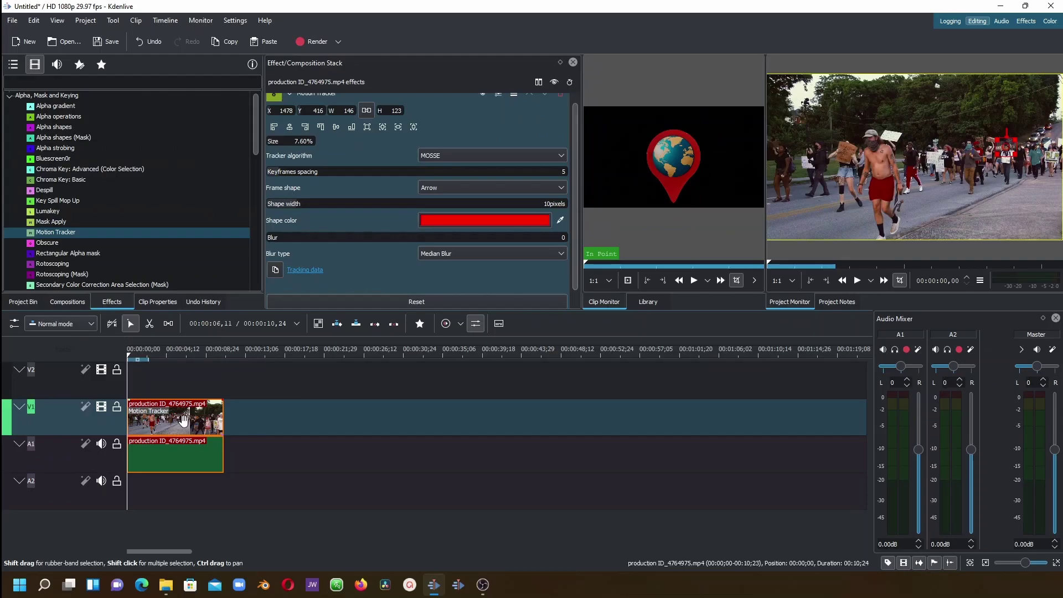
# - Place Road Map Marker.png from the Project Bin on track V2 and select it
pyautogui.click(23, 302)
pyautogui.moveTo(37, 130)
pyautogui.mouseDown()
pyautogui.moveTo(182, 310)
pyautogui.moveTo(161, 382)
pyautogui.moveTo(129, 381)
pyautogui.moveTo(223, 377)
pyautogui.mouseUp()
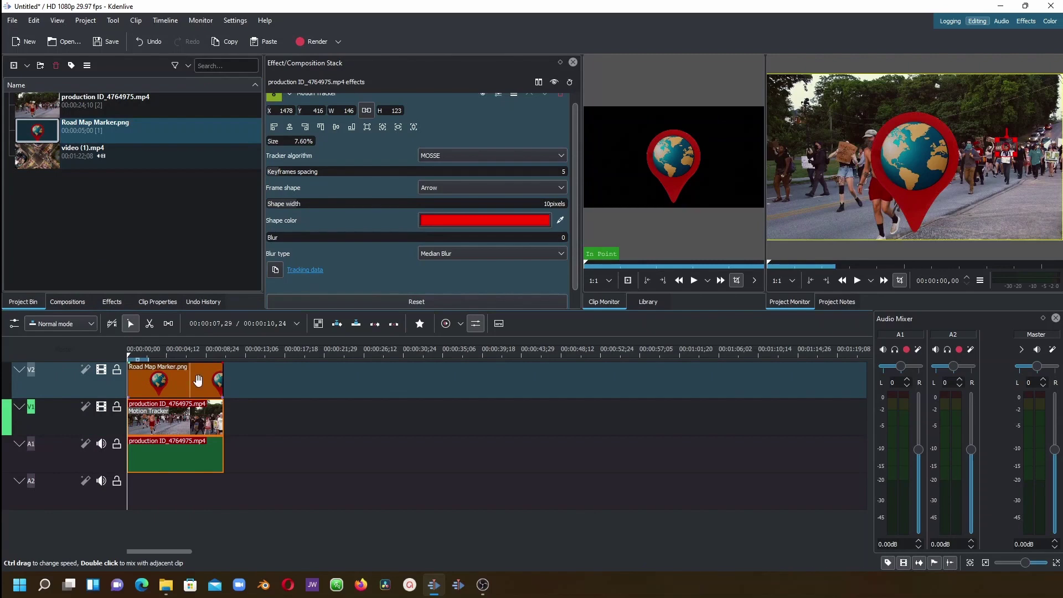
pyautogui.click(199, 381)
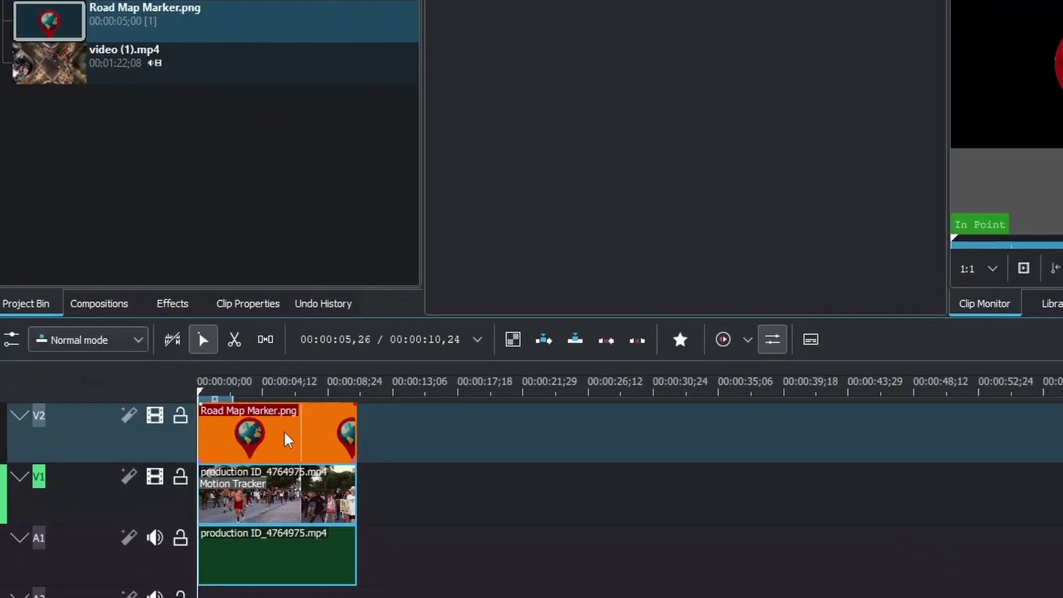
# - Apply the Transform effect to the Road Map Marker clip
pyautogui.click(177, 318)
pyautogui.scroll(-8, 83, 200)
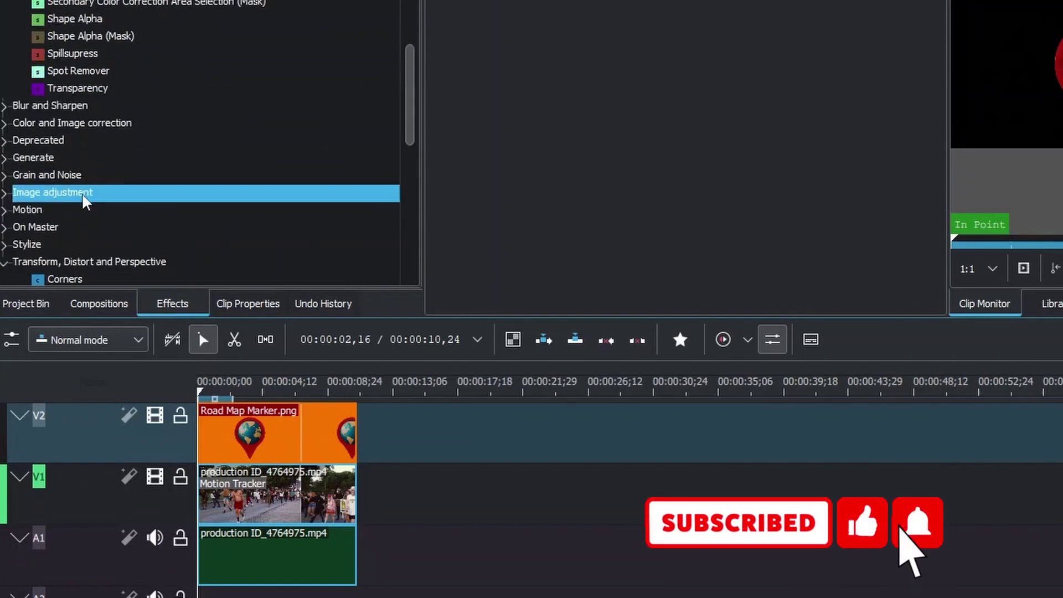
pyautogui.scroll(-1, 84, 202)
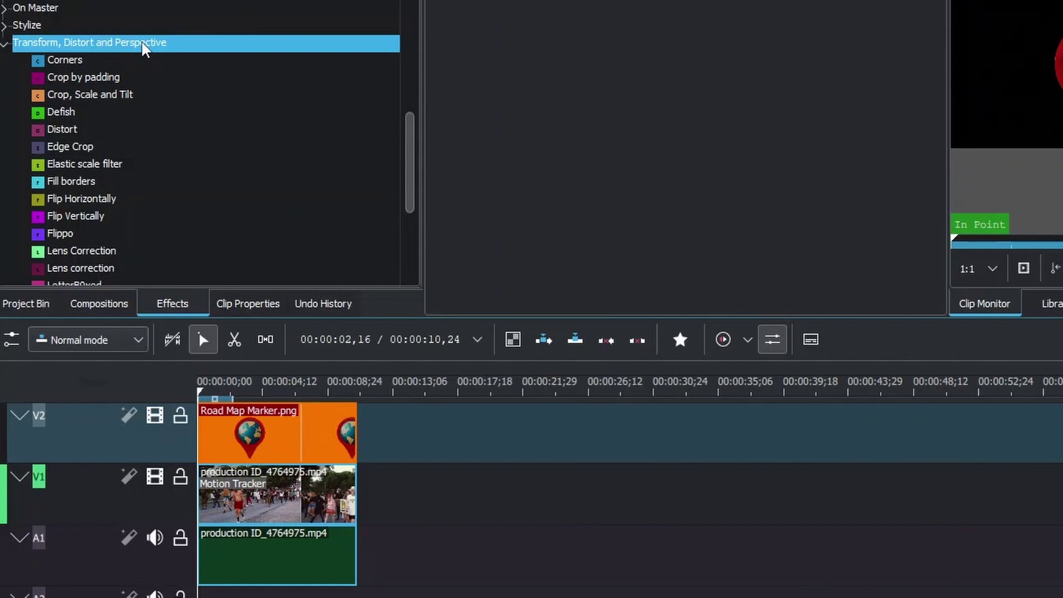
pyautogui.scroll(-3, 72, 180)
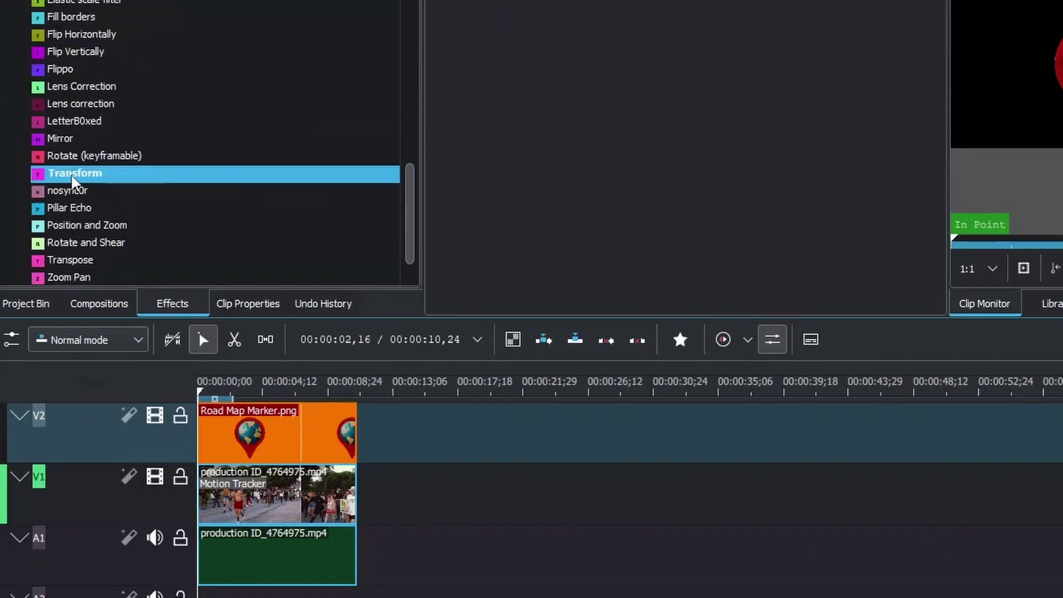
pyautogui.moveTo(76, 176); pyautogui.dragTo(260, 446)
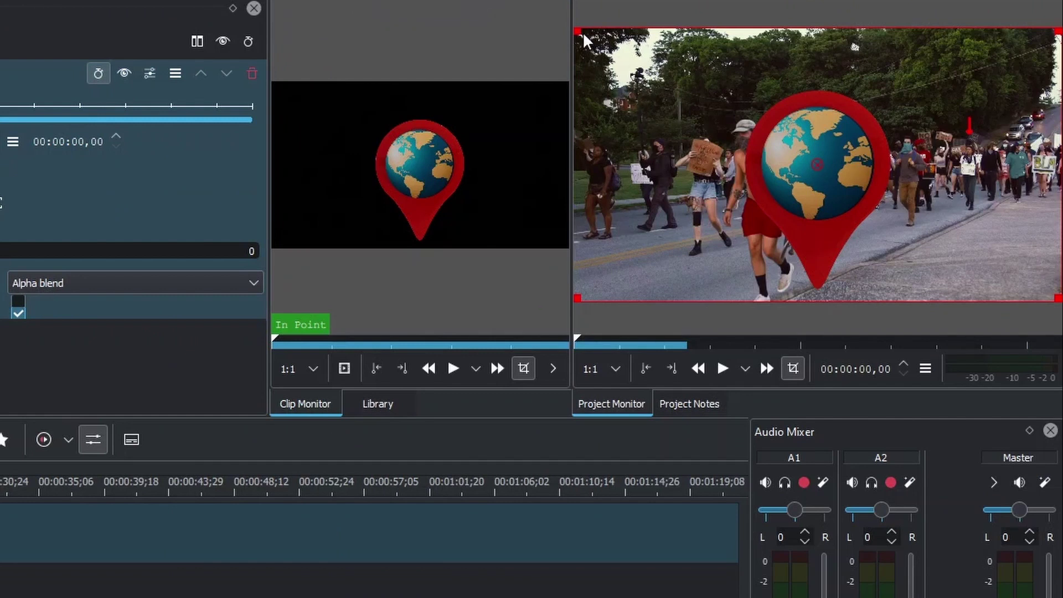
# - Resize the marker to 416×357 and move it to X 1343, Y 56 near the top right
pyautogui.moveTo(573, 27)
pyautogui.mouseDown()
pyautogui.moveTo(621, 71)
pyautogui.moveTo(961, 214)
pyautogui.mouseUp()
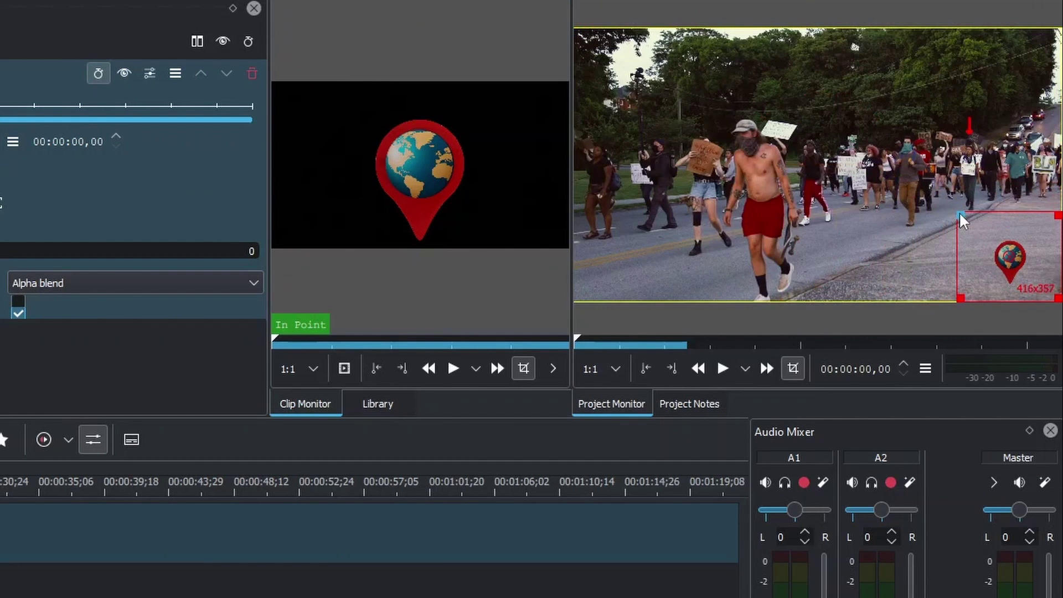
pyautogui.moveTo(1009, 258); pyautogui.dragTo(924, 177)
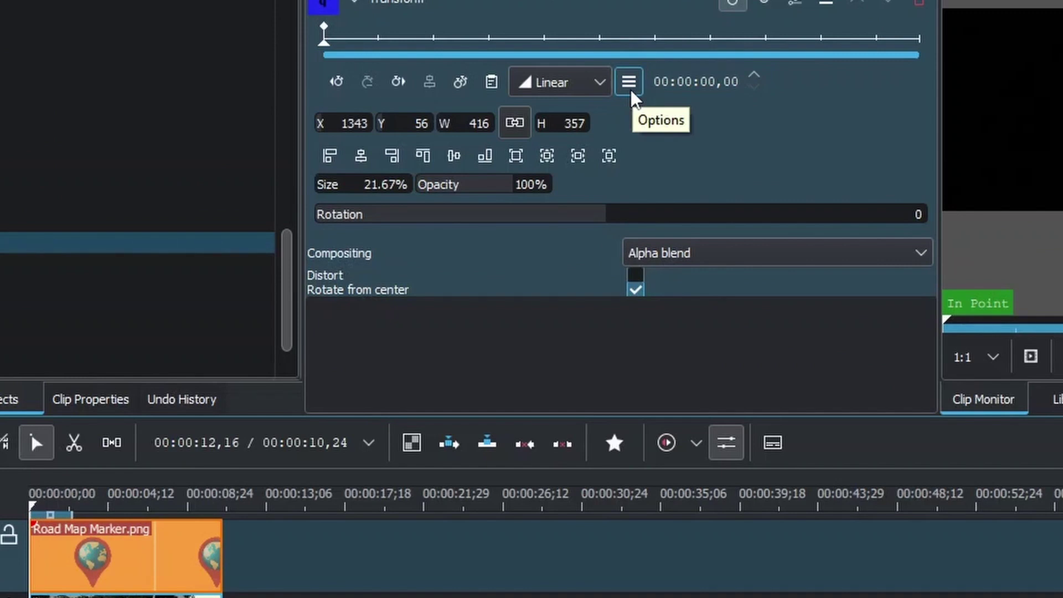
# - Bring up the Transform effect's Import keyframes from clipboard dialog
pyautogui.click(630, 89)
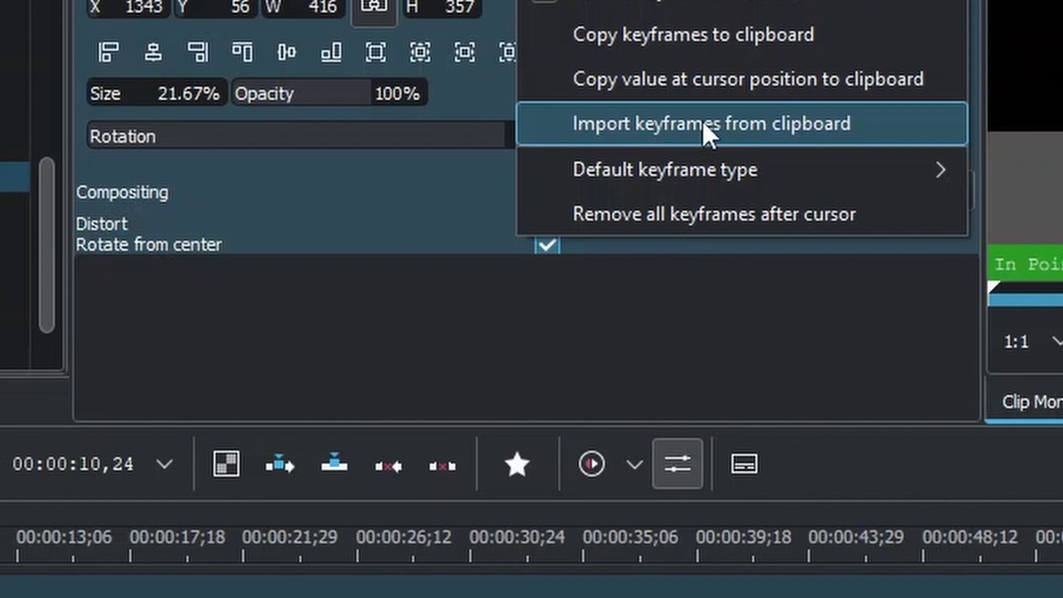
pyautogui.click(808, 125)
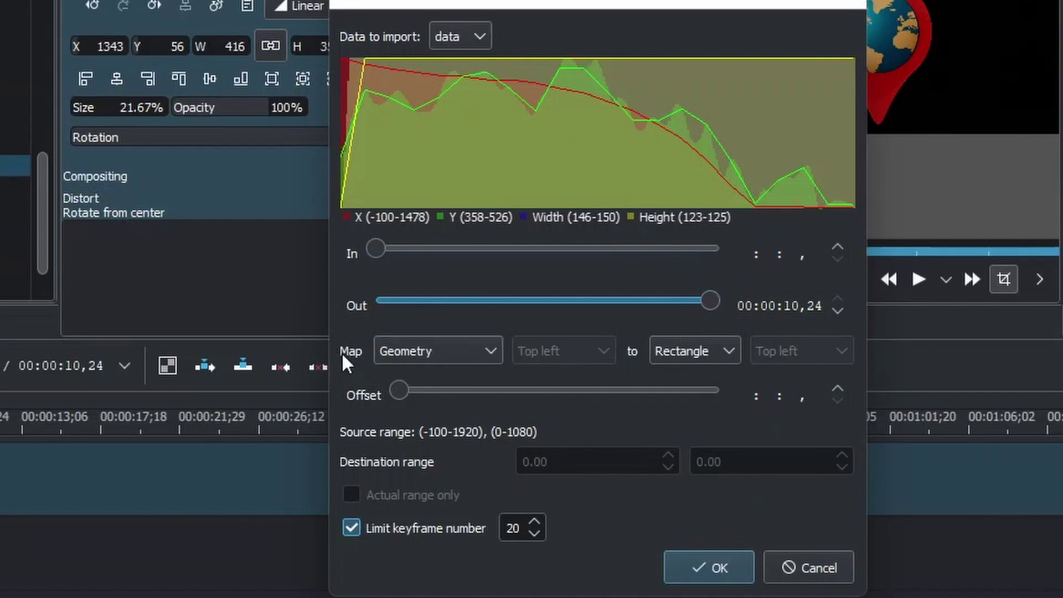
# - Import the tracking keyframes mapped to Position only, offset 10 frames, with no keyframe limit
pyautogui.click(435, 357)
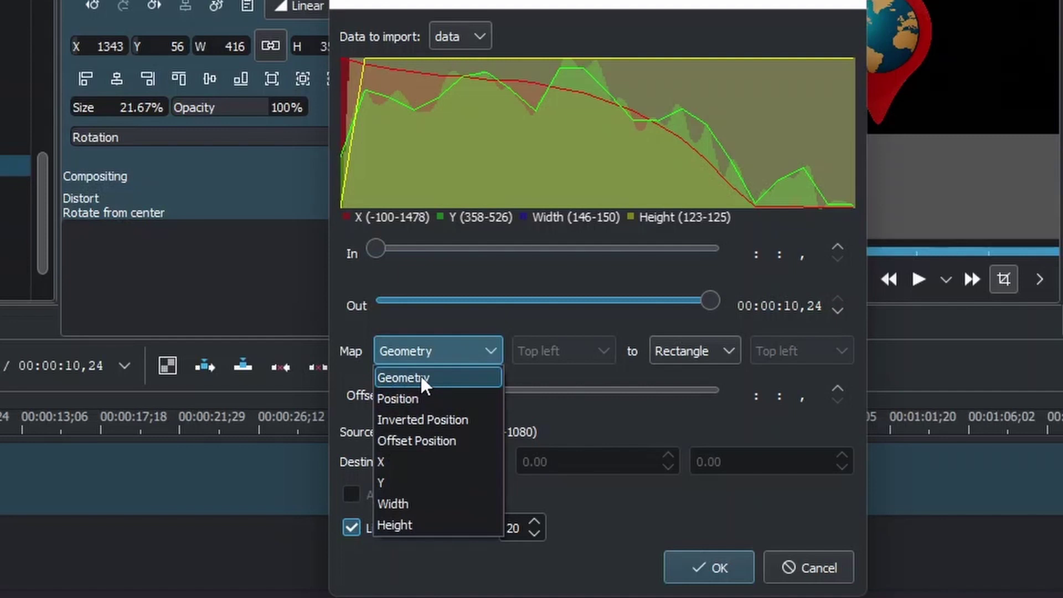
pyautogui.click(482, 285)
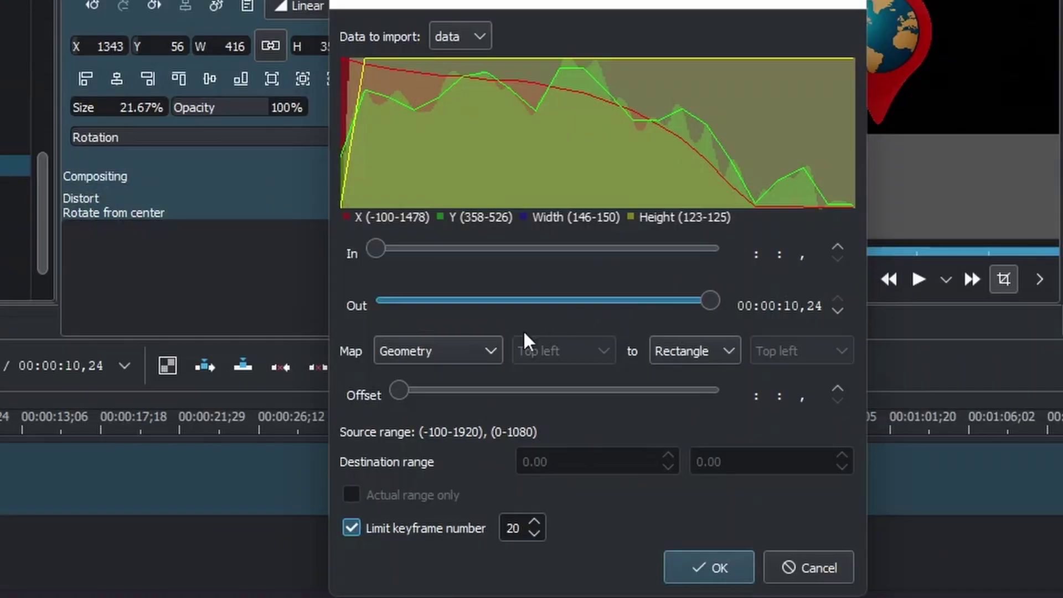
pyautogui.click(456, 356)
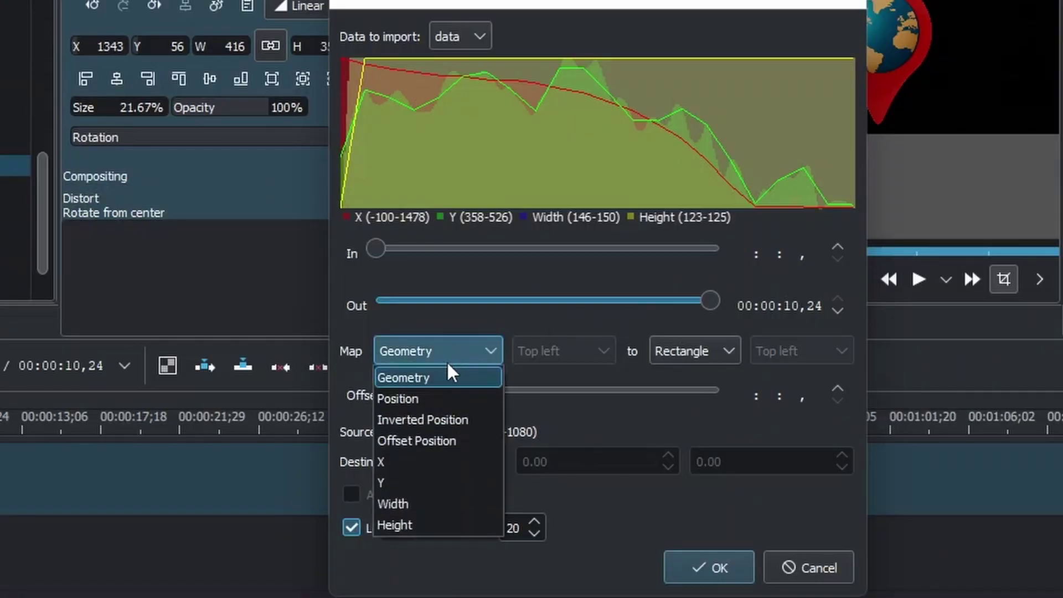
pyautogui.click(429, 400)
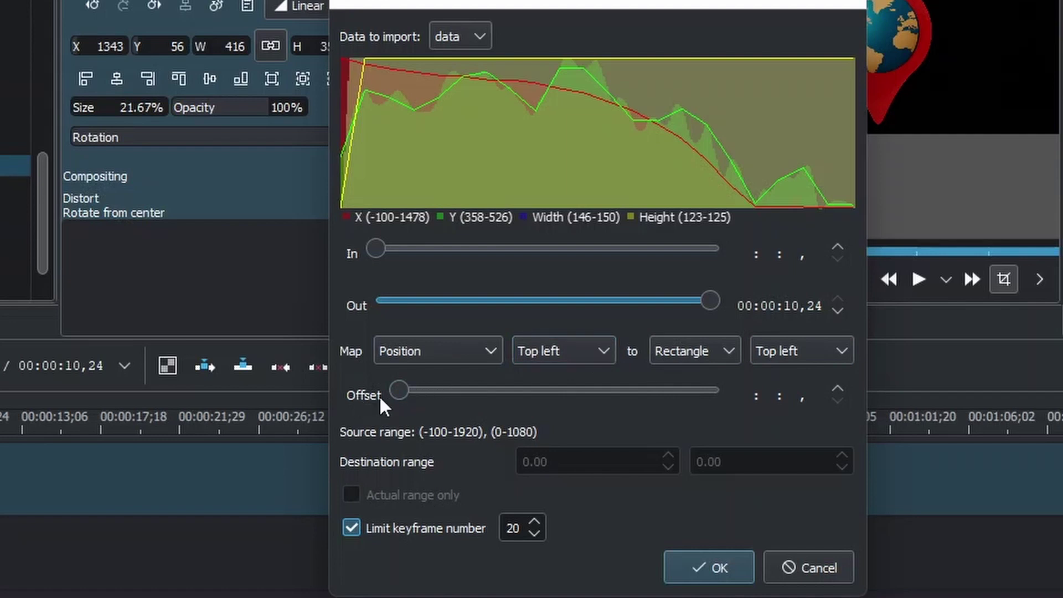
pyautogui.moveTo(402, 392); pyautogui.dragTo(381, 399)
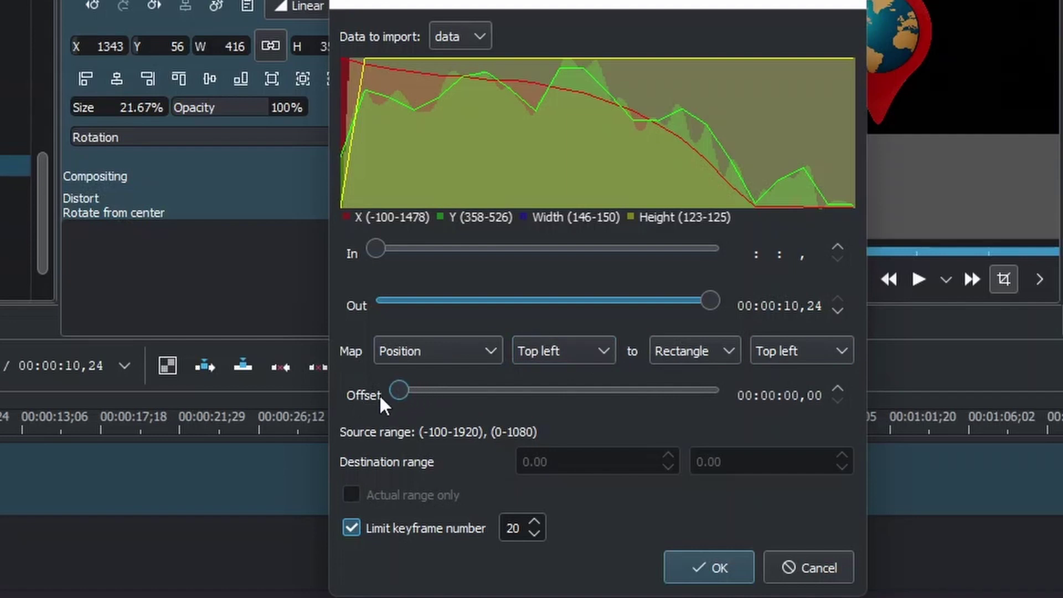
pyautogui.click(352, 526)
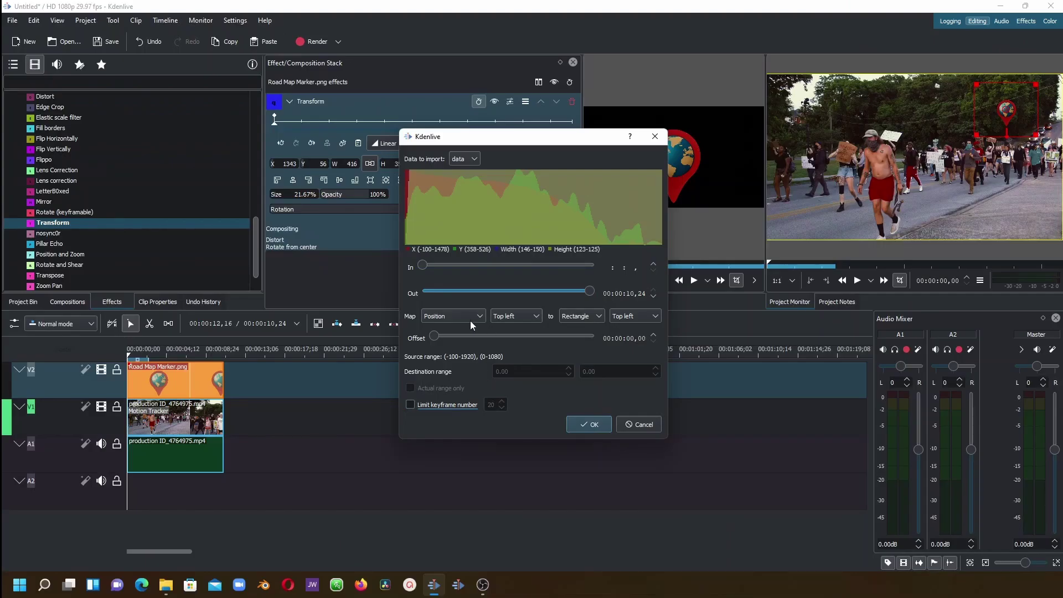
pyautogui.click(591, 424)
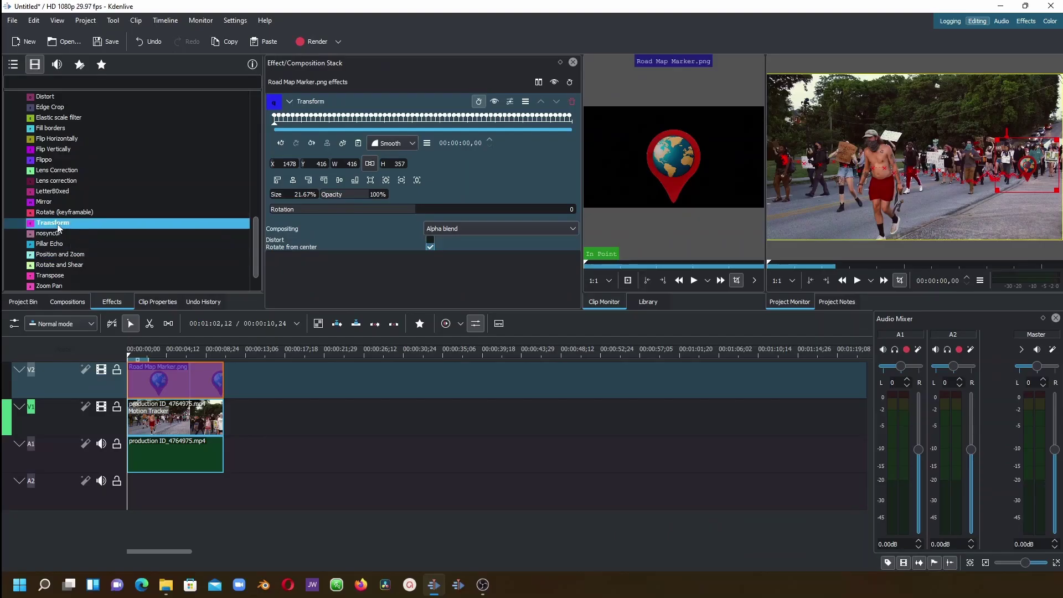
# - Add a second Transform offsetting the marker to X -135, Y -356, then check it later in the clip
pyautogui.moveTo(58, 228); pyautogui.dragTo(154, 382)
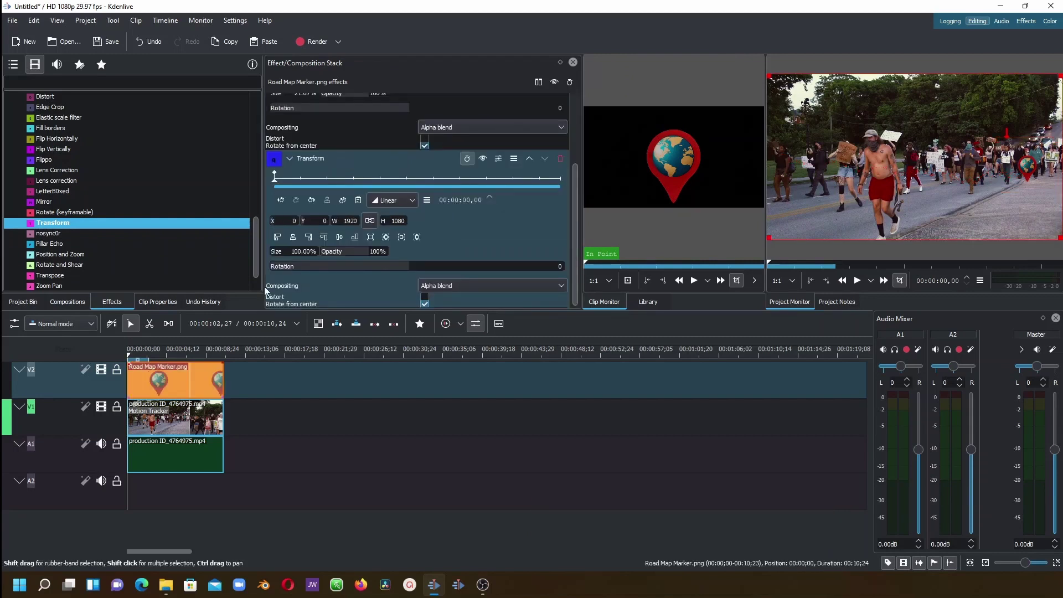
pyautogui.click(912, 156)
pyautogui.moveTo(911, 156)
pyautogui.mouseDown()
pyautogui.moveTo(889, 88)
pyautogui.moveTo(890, 100)
pyautogui.mouseUp()
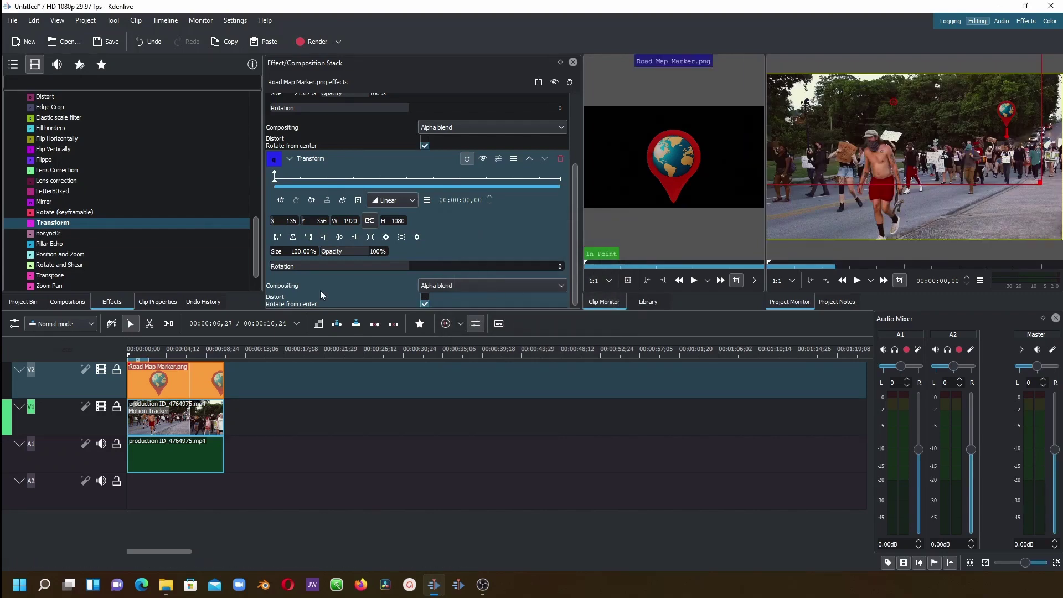
pyautogui.click(197, 382)
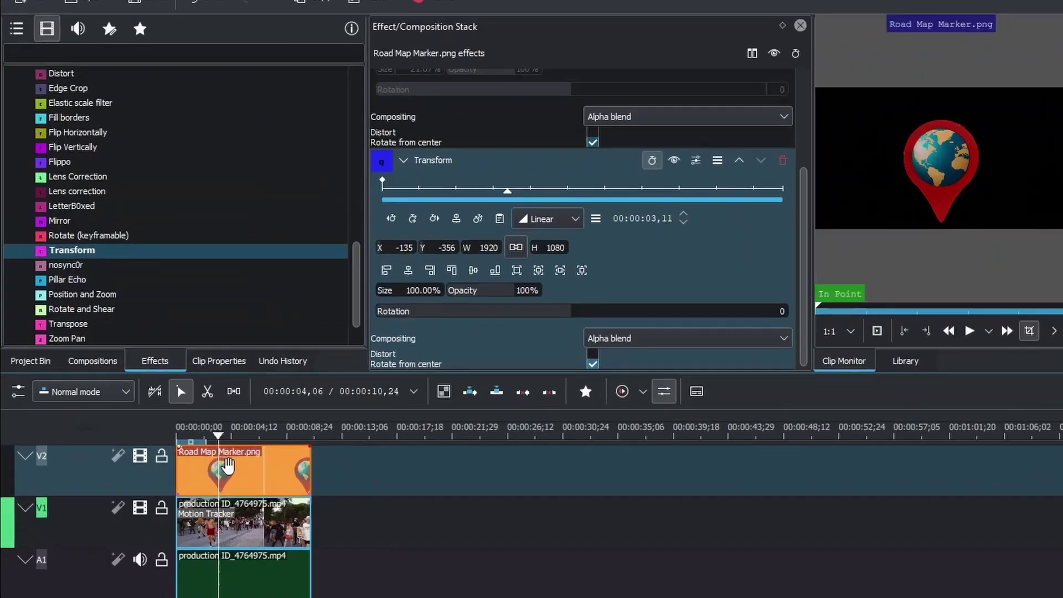
# - Delete the Road Map Marker clip and create a new title clip from the Project Bin
pyautogui.press('Delete')
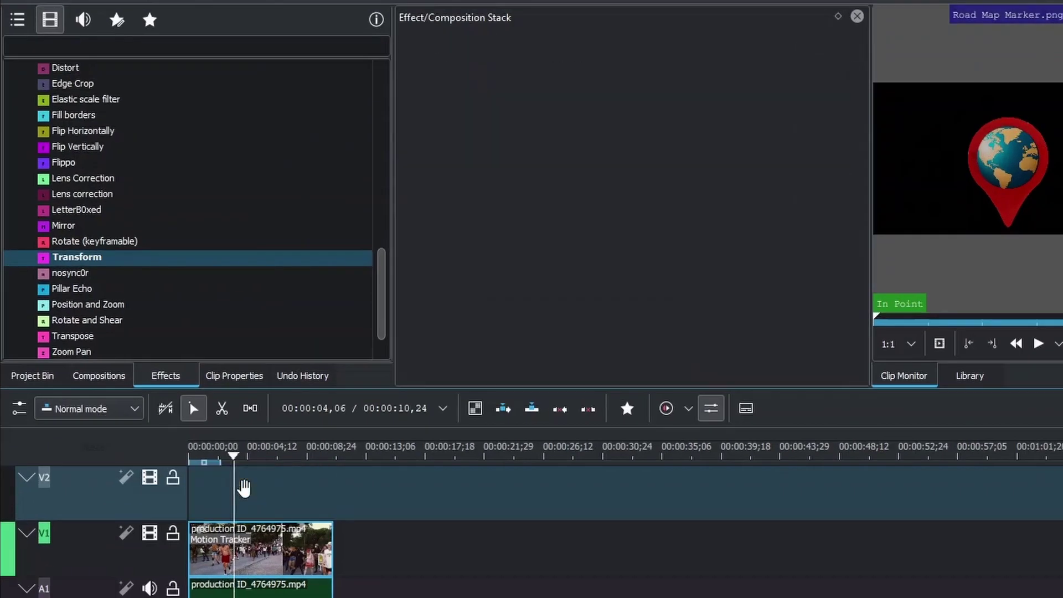
pyautogui.click(56, 384)
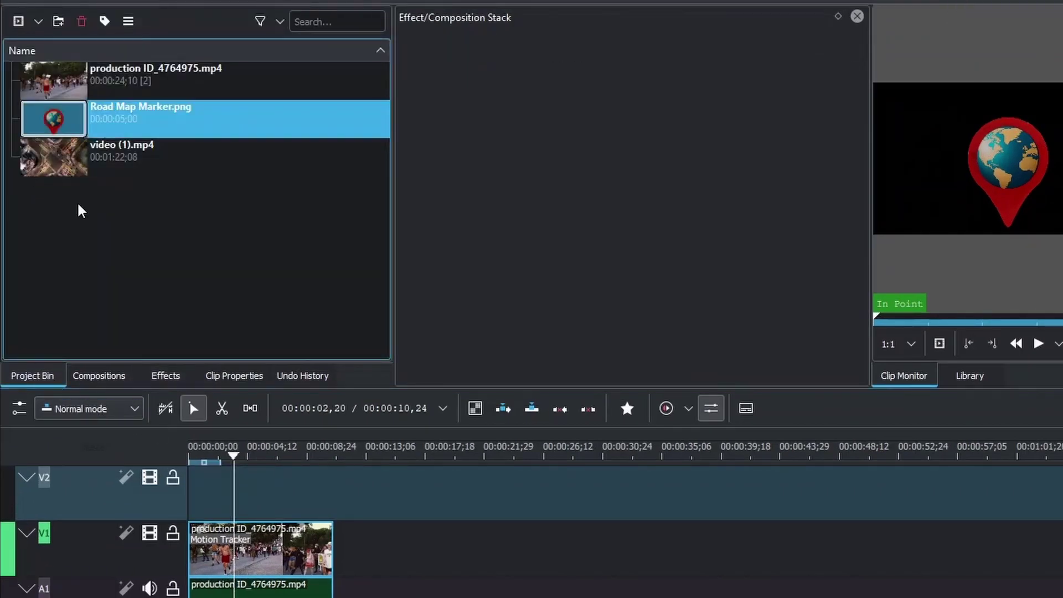
pyautogui.rightClick(79, 210)
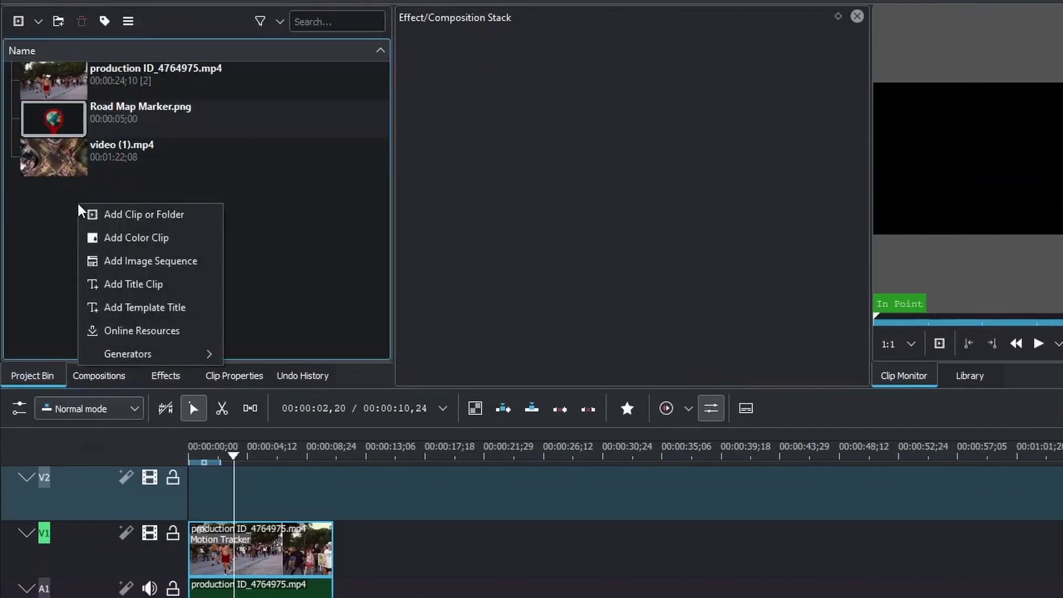
pyautogui.click(125, 284)
# - Add the text MOTION at font size 200 and move it lower on the canvas
pyautogui.hotkey('alt', 't')
pyautogui.click(623, 289)
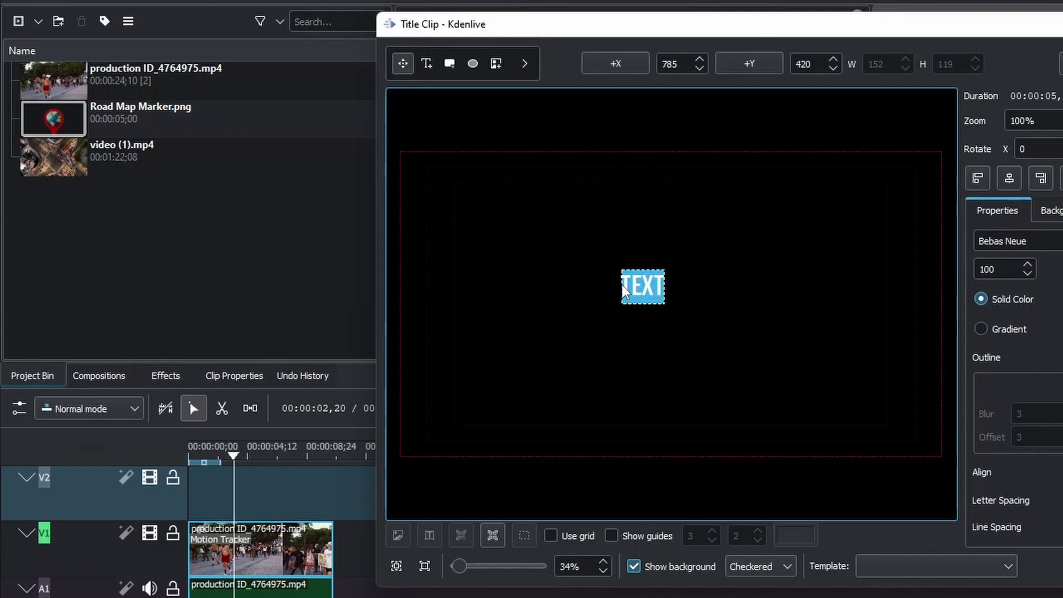
pyautogui.write('MOTION')
pyautogui.click(699, 275)
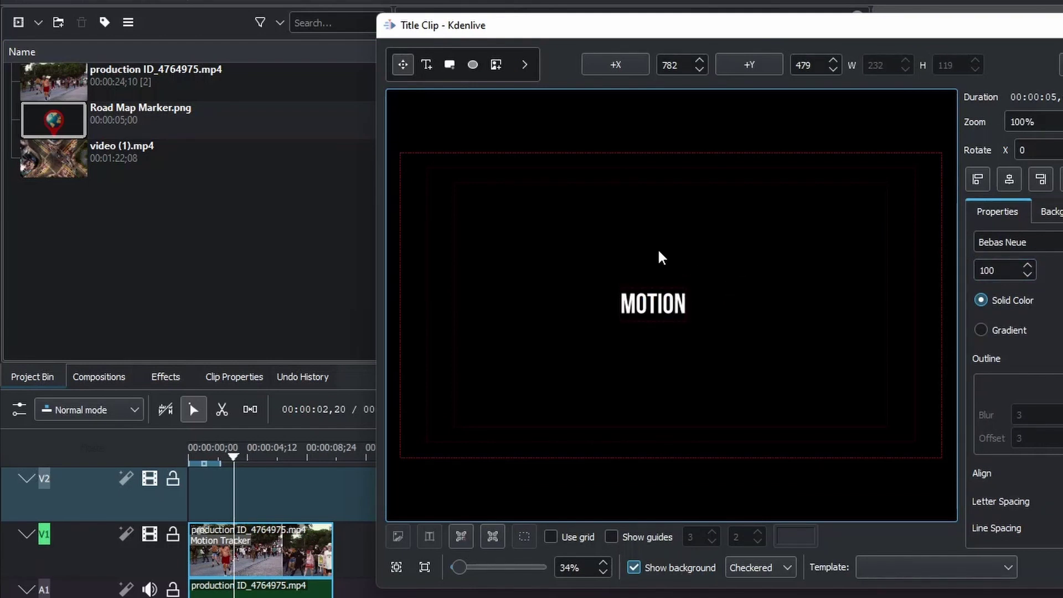
pyautogui.doubleClick(995, 276)
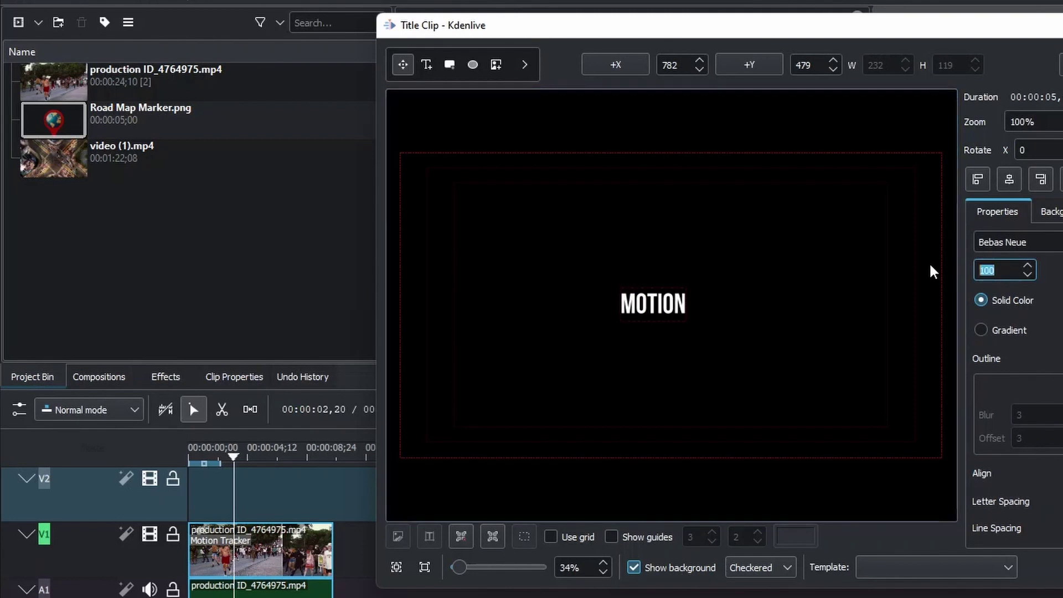
pyautogui.write('200')
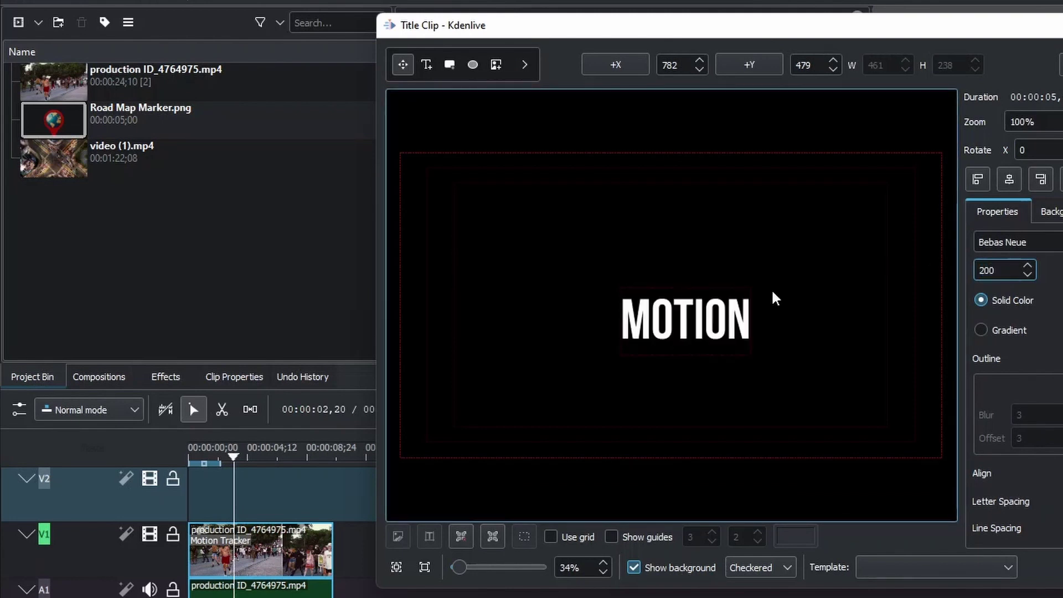
pyautogui.moveTo(704, 322); pyautogui.dragTo(671, 365)
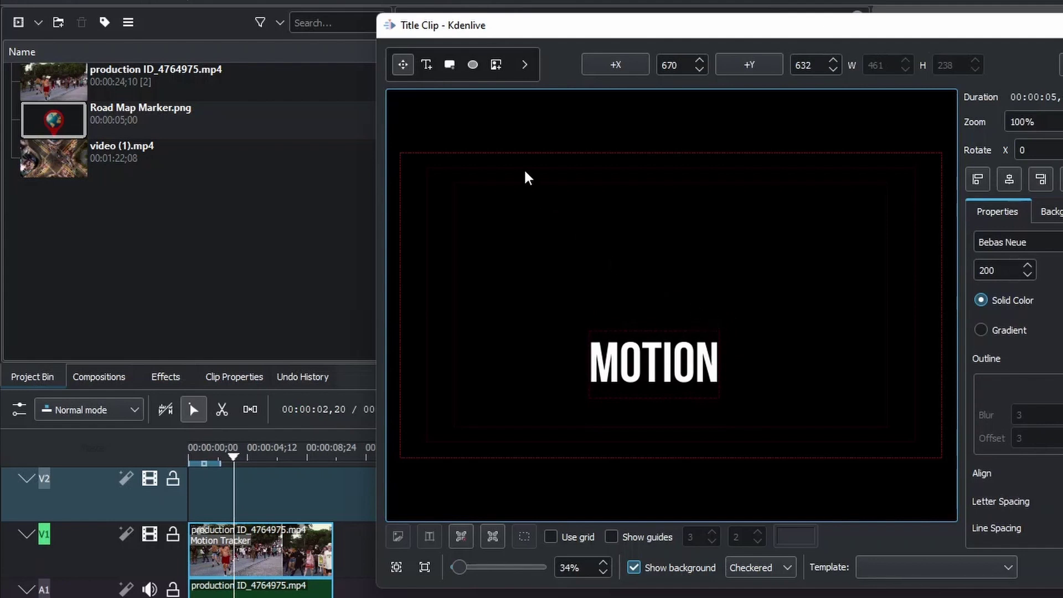
# - Insert the Road Map Marker image into the title and nudge it upward
pyautogui.click(496, 65)
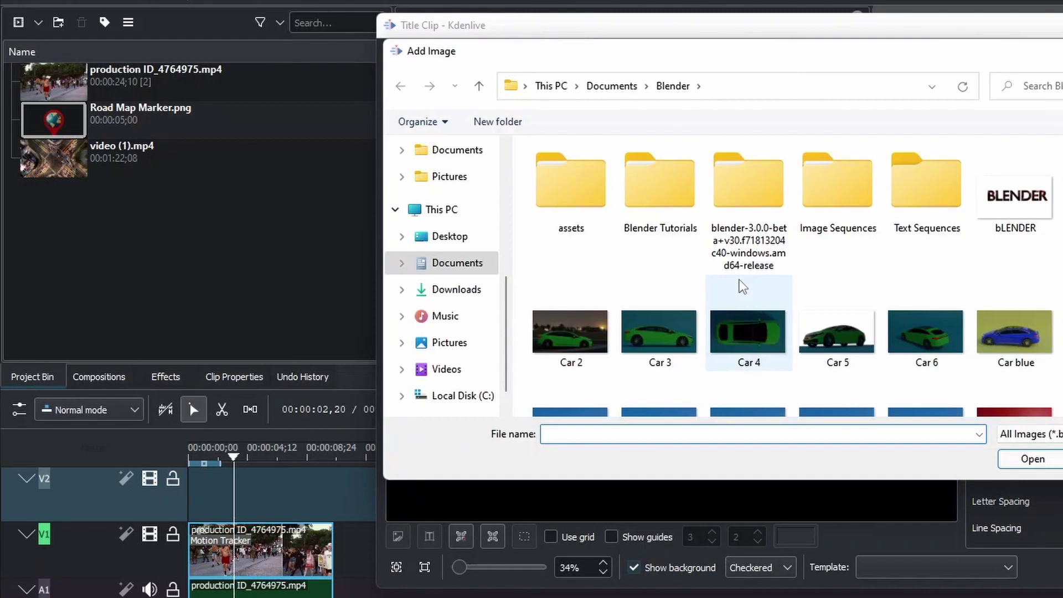
pyautogui.scroll(-5, 742, 285)
pyautogui.click(748, 368)
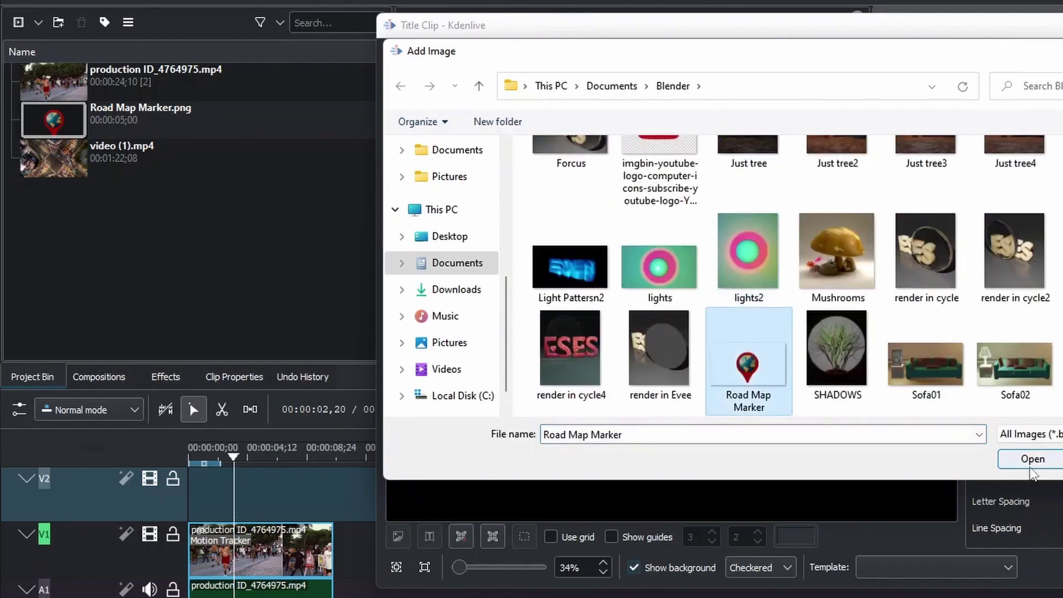
pyautogui.click(1031, 462)
pyautogui.moveTo(685, 311)
pyautogui.mouseDown()
pyautogui.moveTo(675, 267)
pyautogui.moveTo(676, 283)
pyautogui.mouseUp()
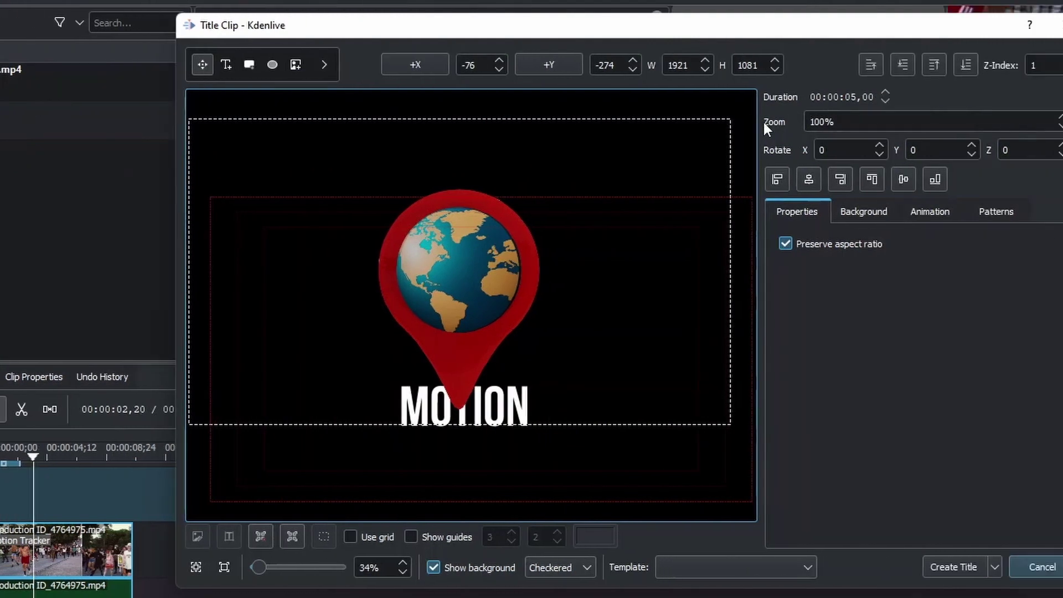
# - Scale the marker image to 50% zoom and position it just above MOTION
pyautogui.doubleClick(819, 121)
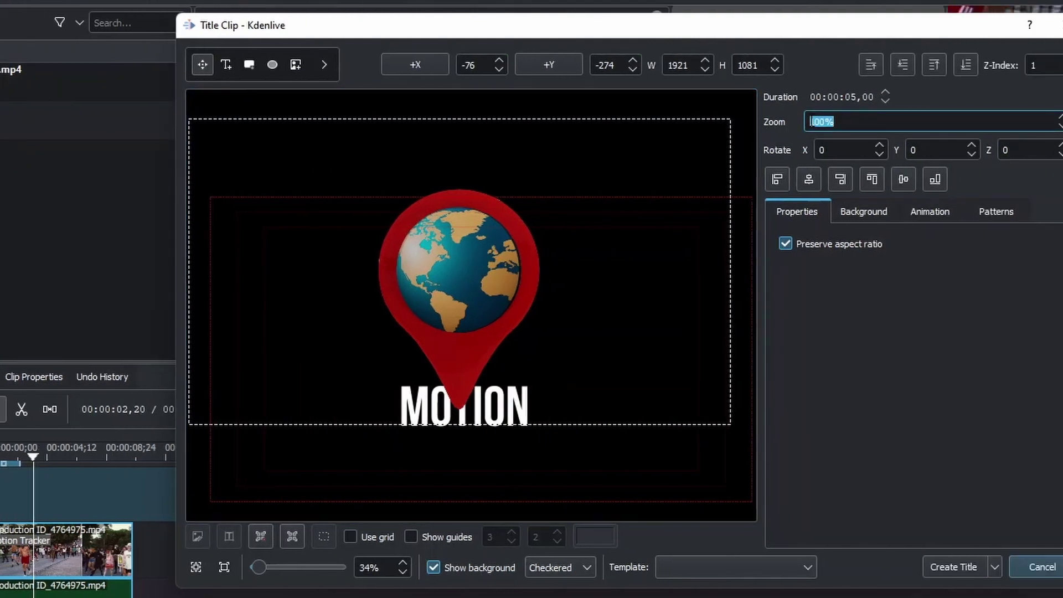
pyautogui.write('50')
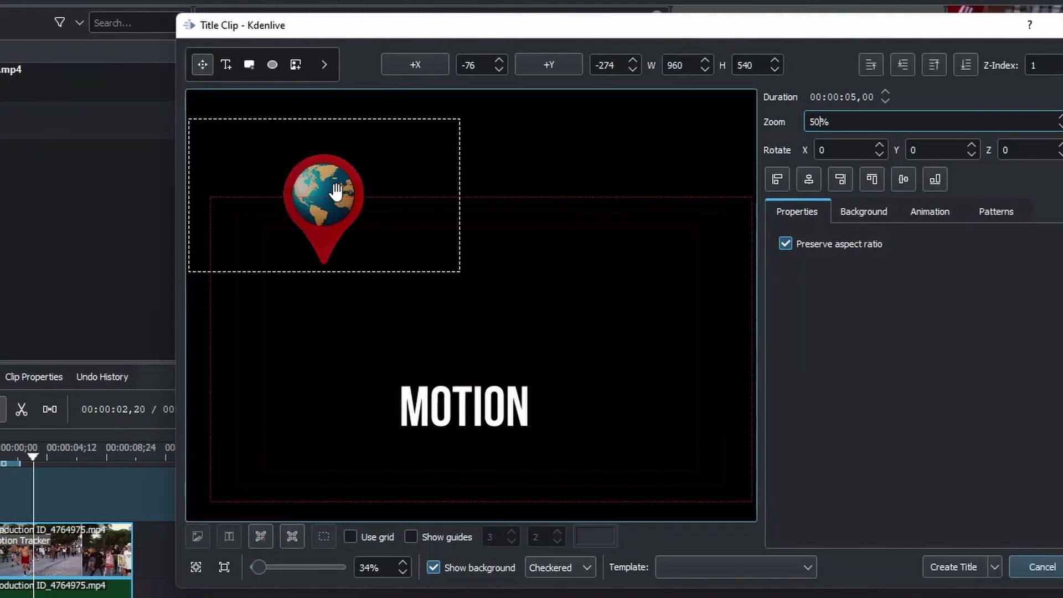
pyautogui.moveTo(339, 190); pyautogui.dragTo(472, 299)
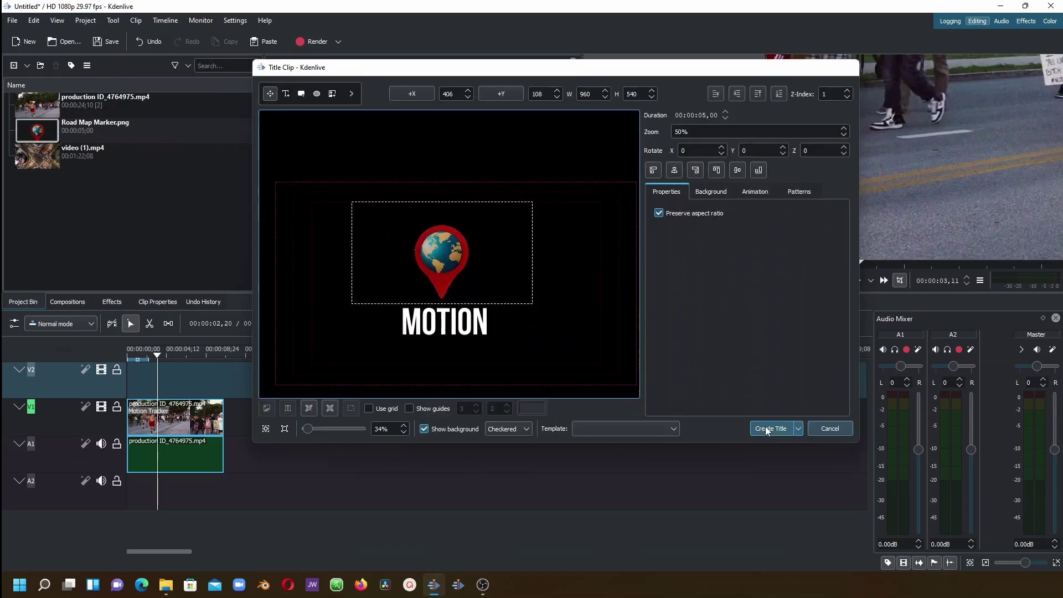
# - Create the motion title clip, drop it on V2 at 0, and scrub to about 2 seconds
pyautogui.click(945, 563)
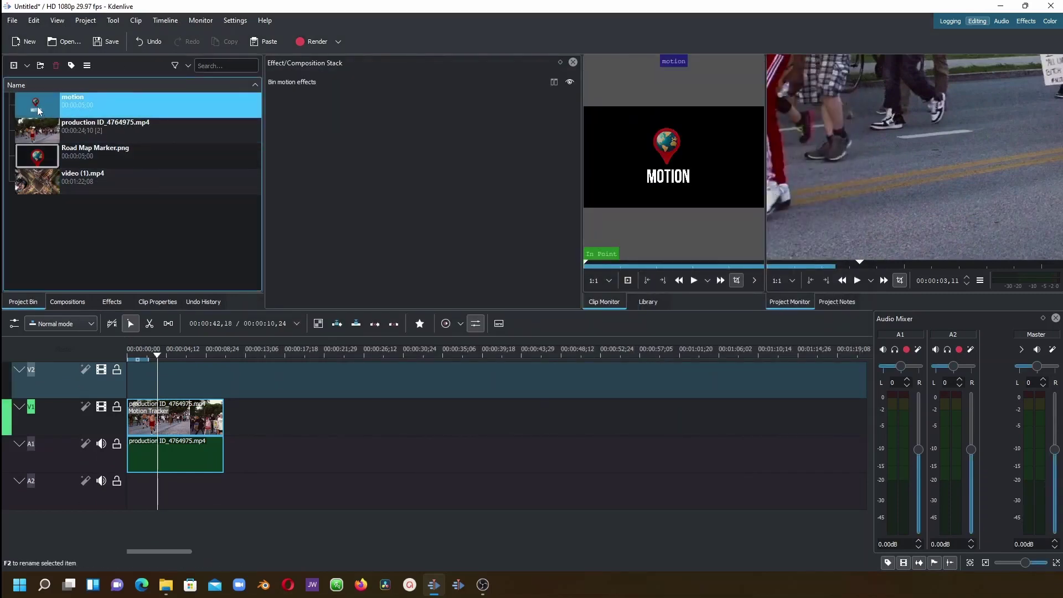
pyautogui.moveTo(37, 110); pyautogui.dragTo(223, 382)
pyautogui.click(185, 357)
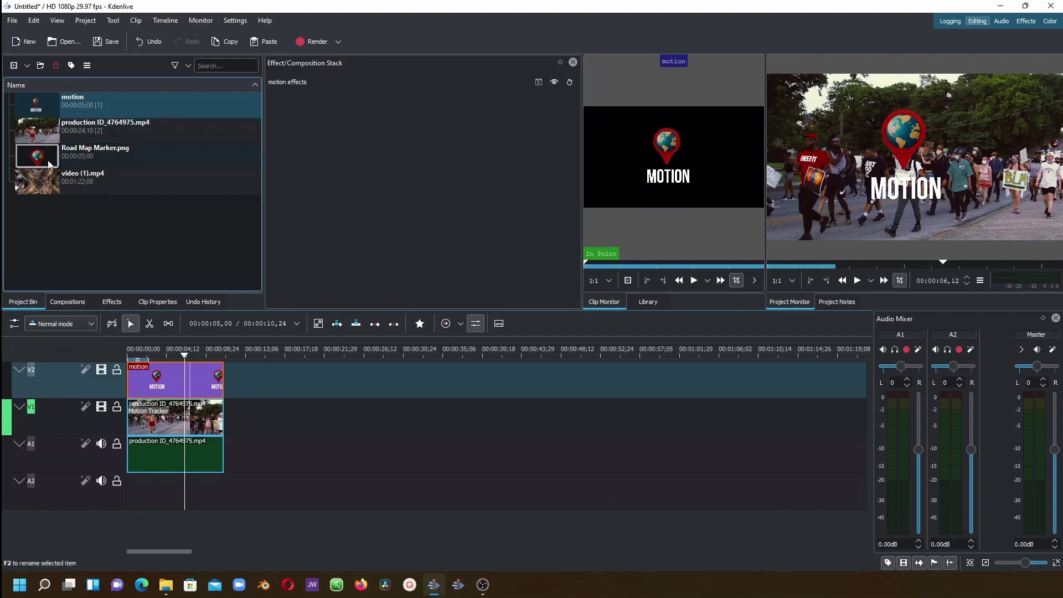
pyautogui.moveTo(188, 354); pyautogui.dragTo(162, 366)
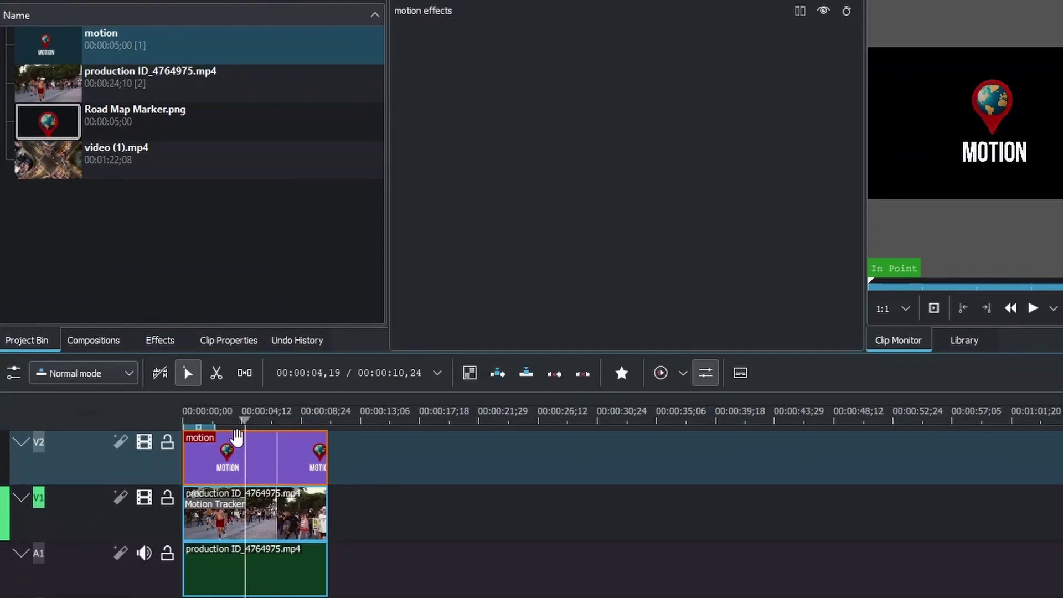
pyautogui.moveTo(237, 438); pyautogui.dragTo(237, 437)
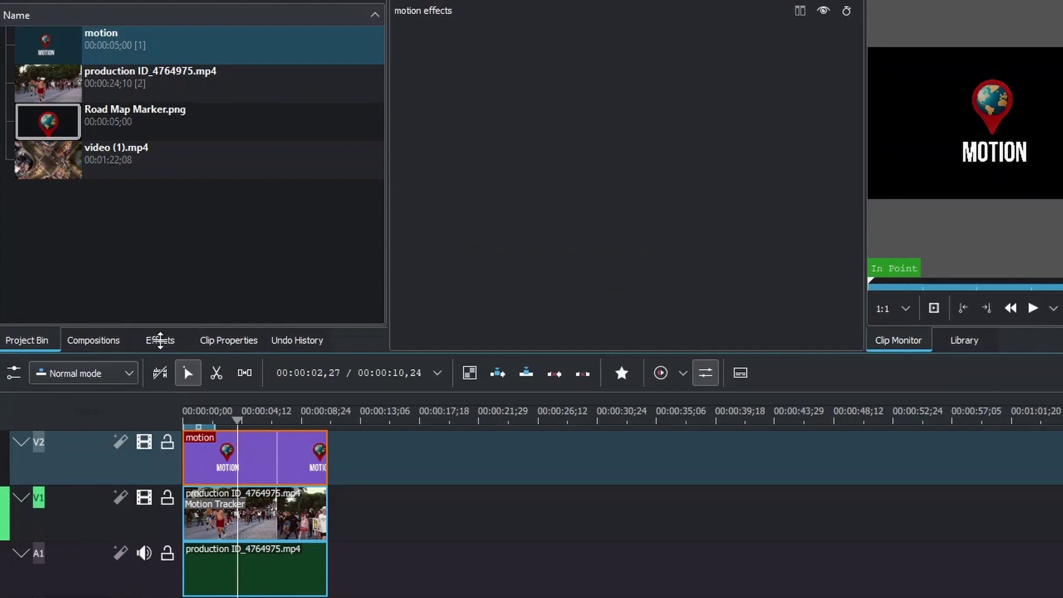
# - Apply Transform to the motion title, shrinking it to 38.39% at the top right
pyautogui.click(160, 340)
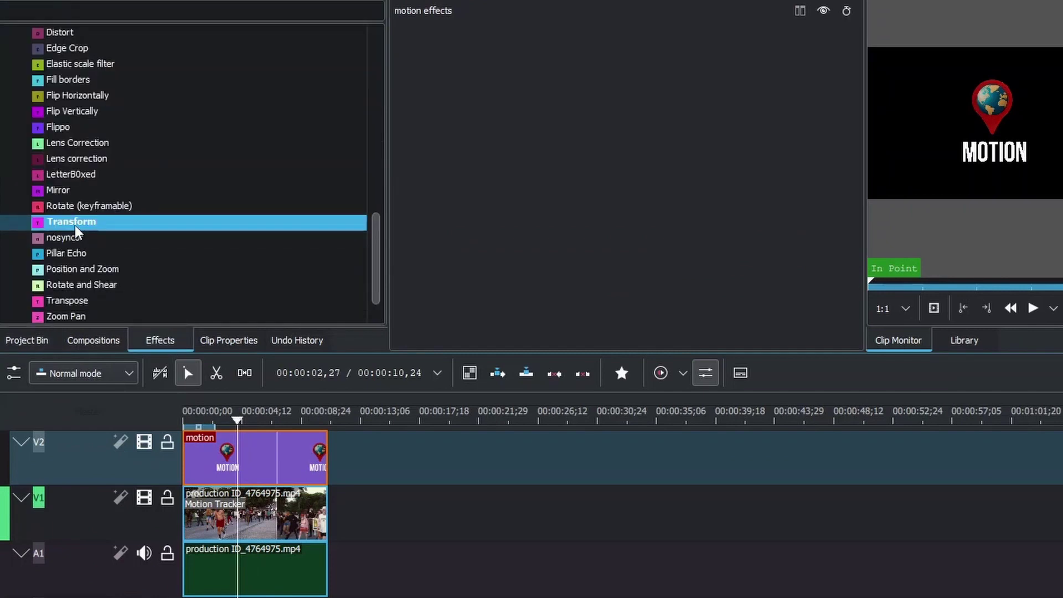
pyautogui.moveTo(75, 227); pyautogui.dragTo(200, 391)
pyautogui.moveTo(252, 462); pyautogui.dragTo(253, 464)
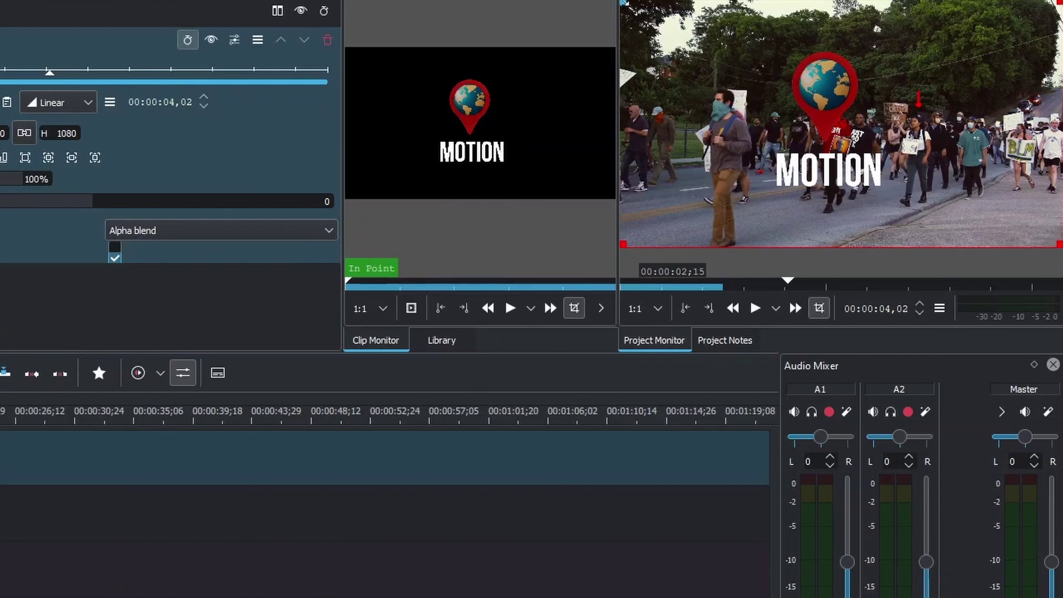
pyautogui.moveTo(624, 2); pyautogui.dragTo(818, 137)
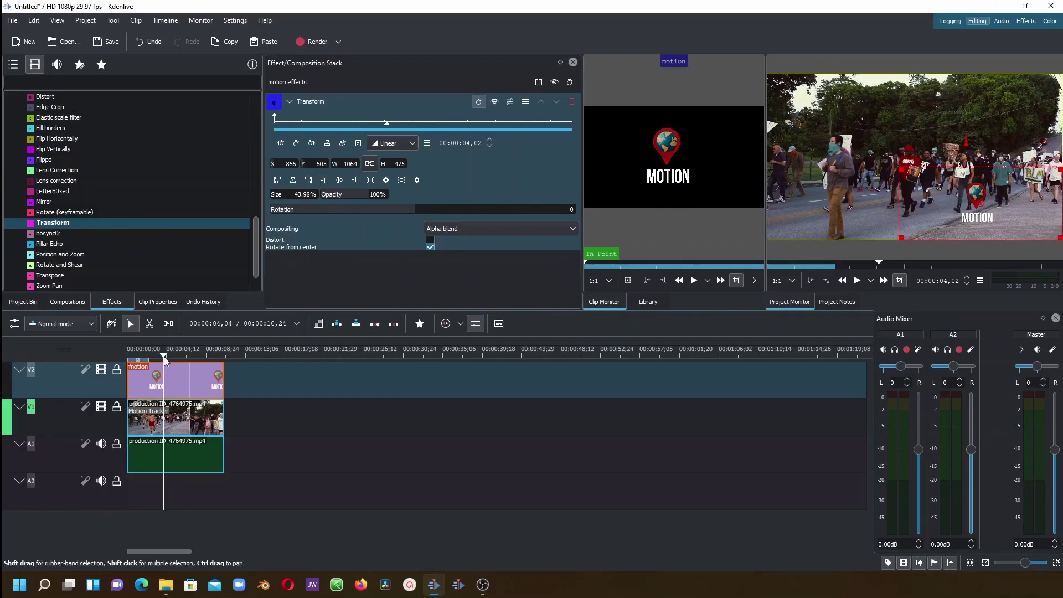
pyautogui.moveTo(164, 361); pyautogui.dragTo(127, 360)
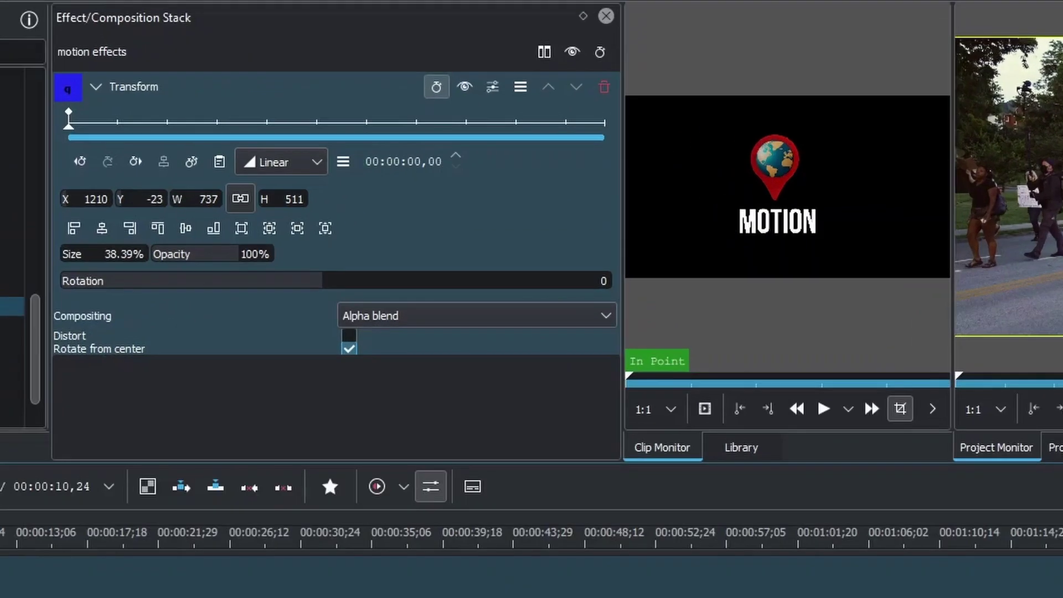
# - Import clipboard tracker keyframes into Transform, mapped to Position with no keyframe limit
pyautogui.click(342, 160)
pyautogui.click(420, 271)
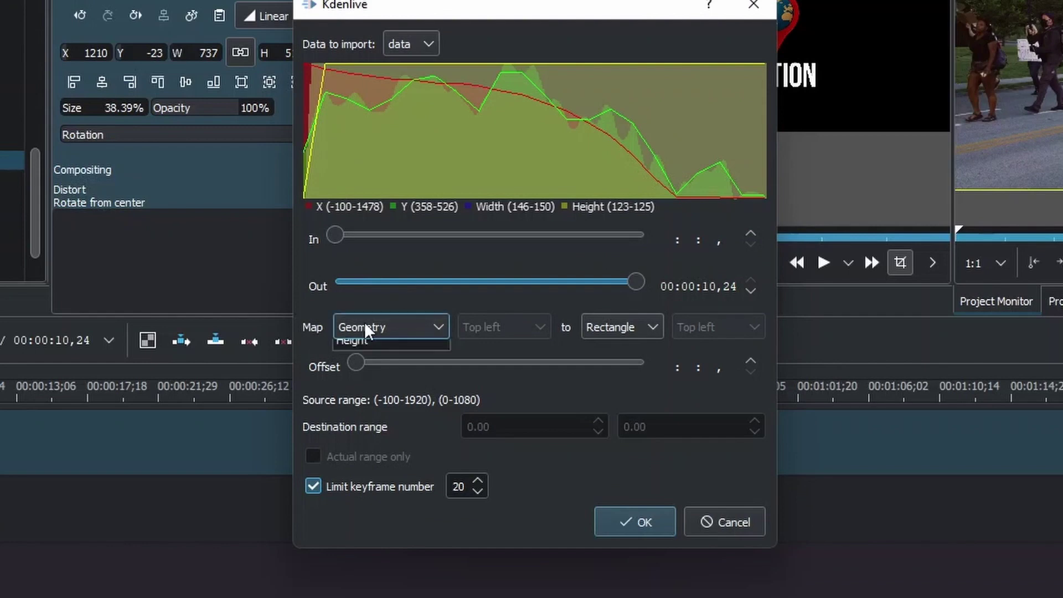
pyautogui.click(362, 327)
pyautogui.click(364, 372)
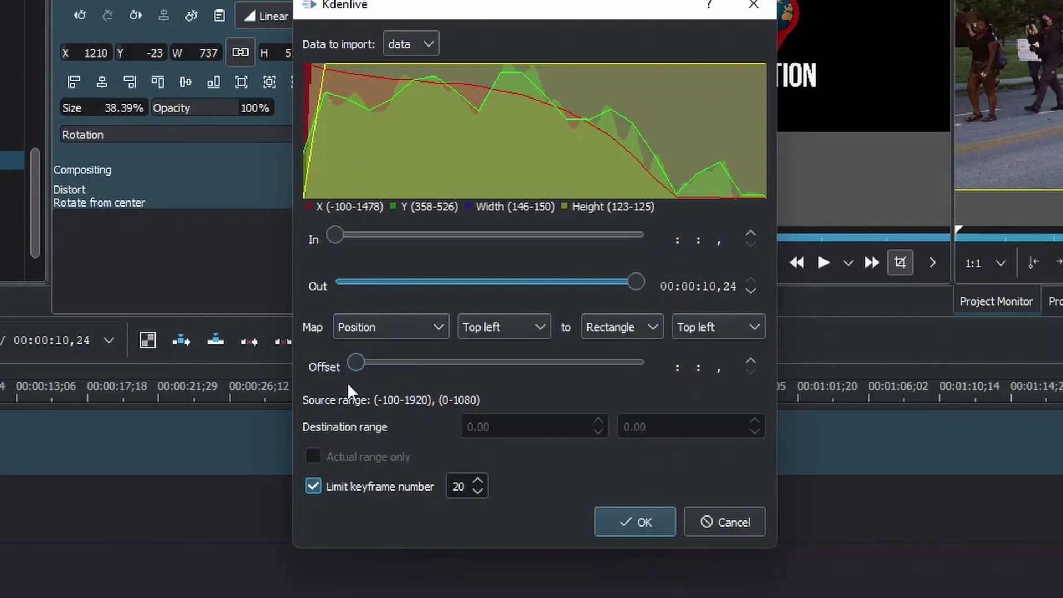
pyautogui.click(313, 486)
pyautogui.click(634, 522)
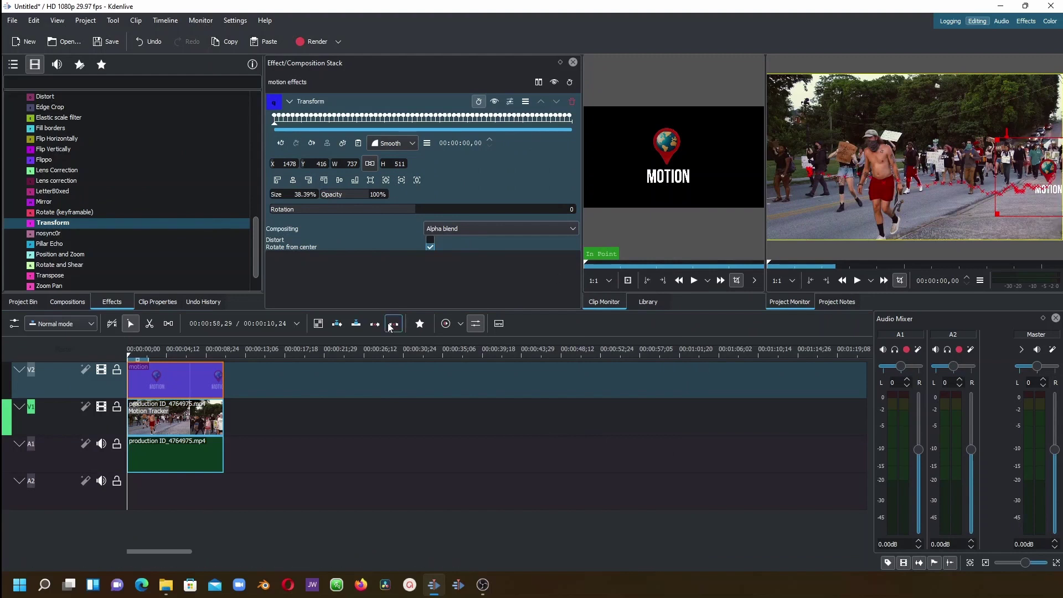
# - Apply a second Transform effect to the motion title at full-frame defaults
pyautogui.moveTo(53, 223); pyautogui.dragTo(143, 370)
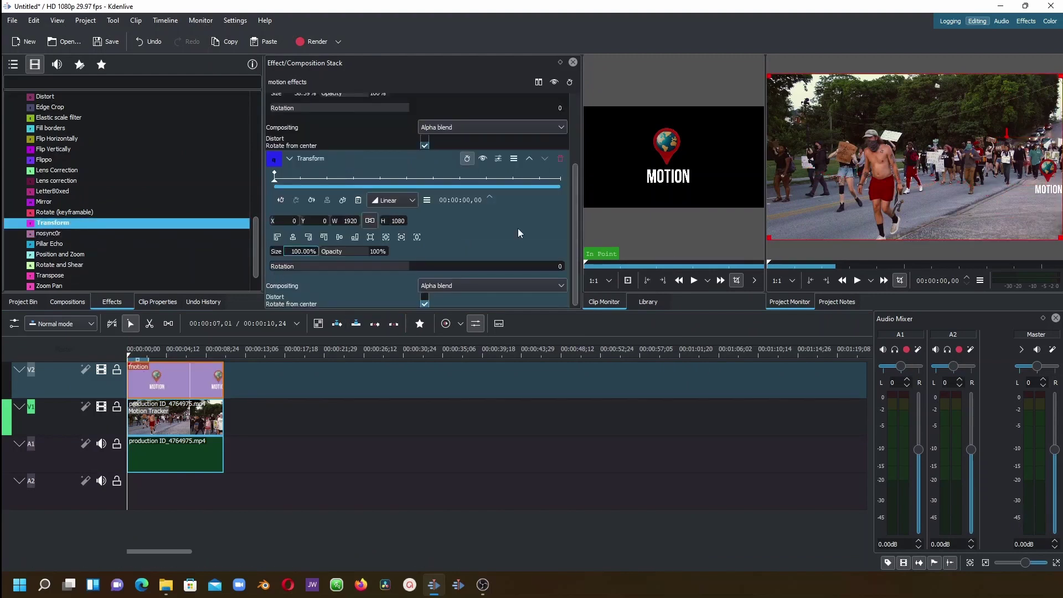